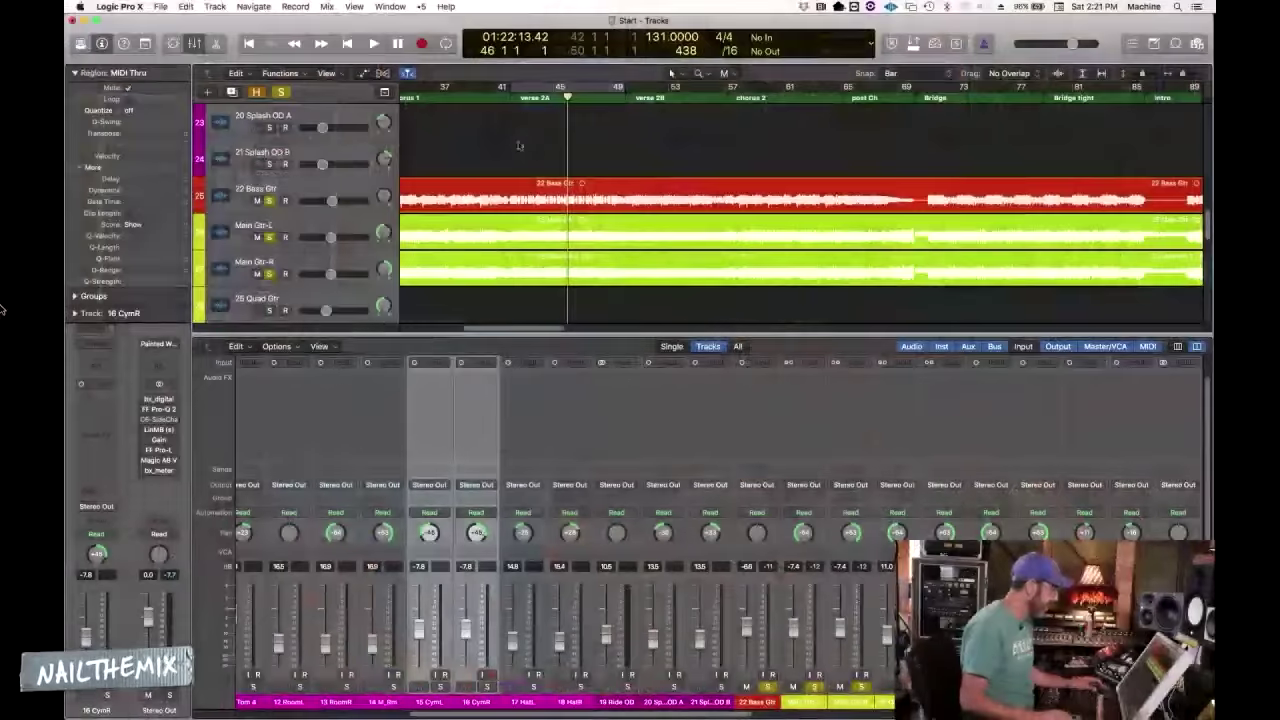
Turn on the cycle range for bars 42 to 50 around verse 2A and select the Main Gtr-R track
left_click(228, 239)
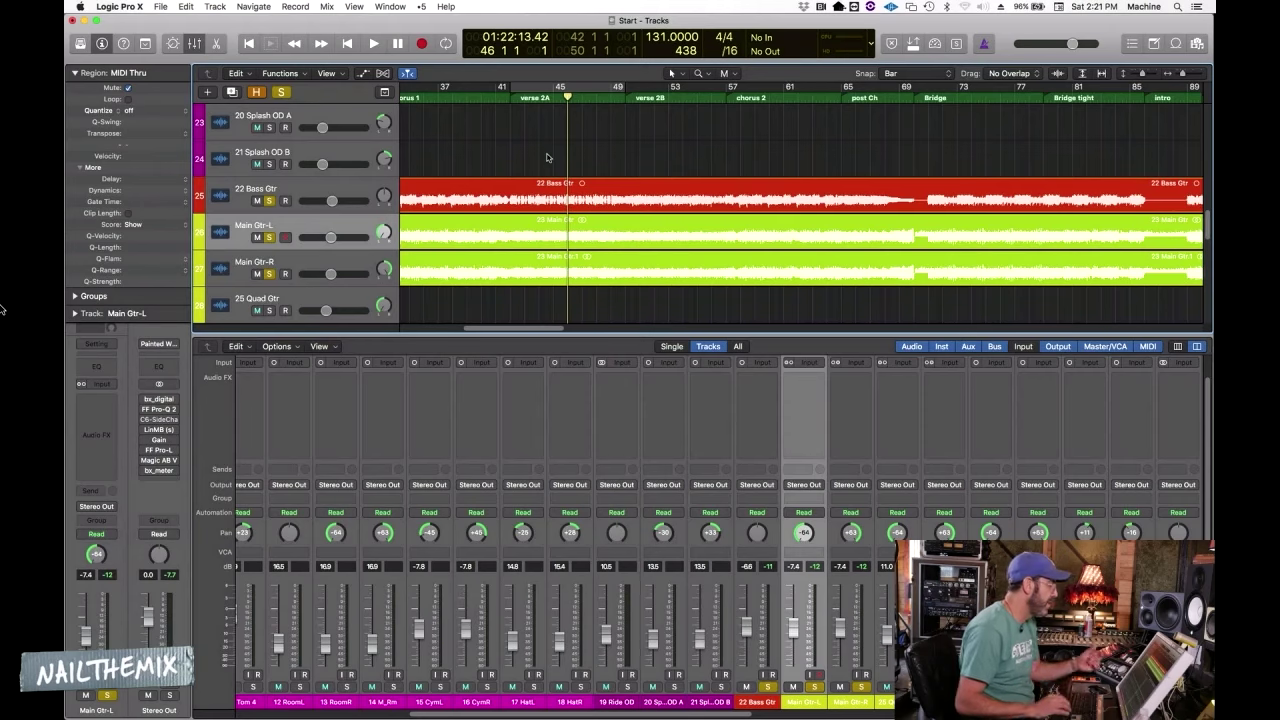
key("super+Left")
left_click(555, 198)
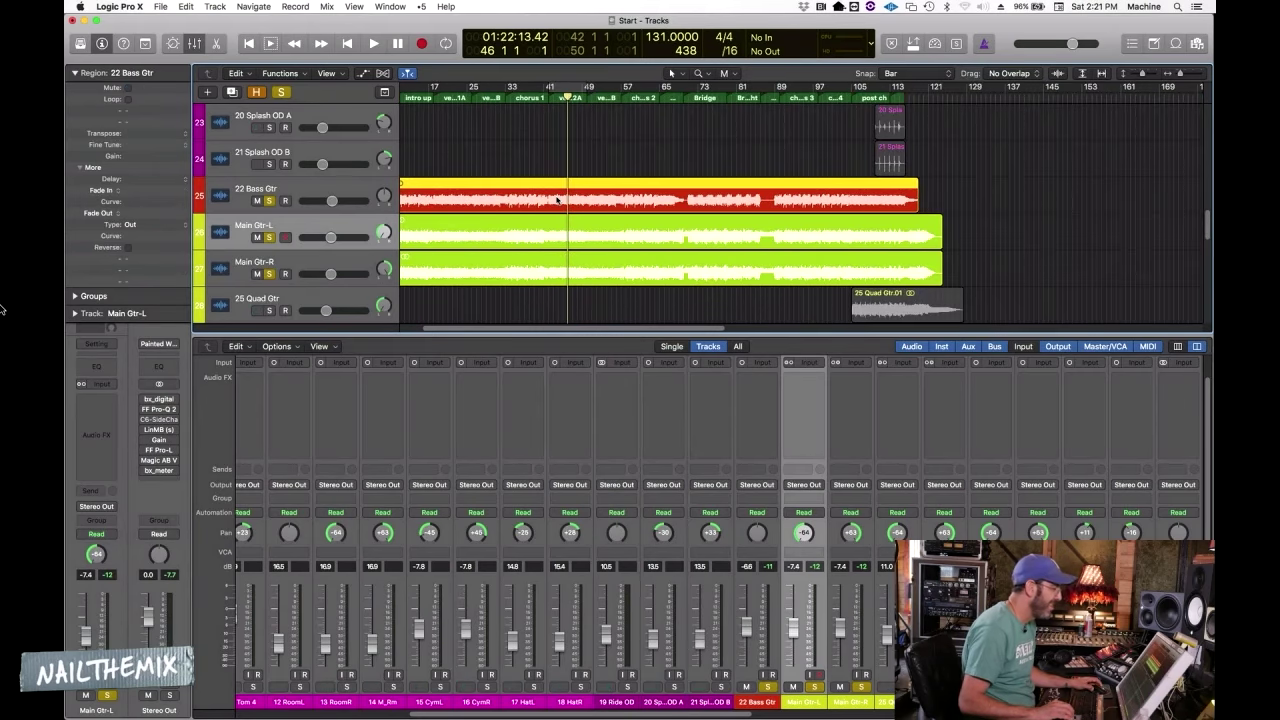
left_click(532, 152)
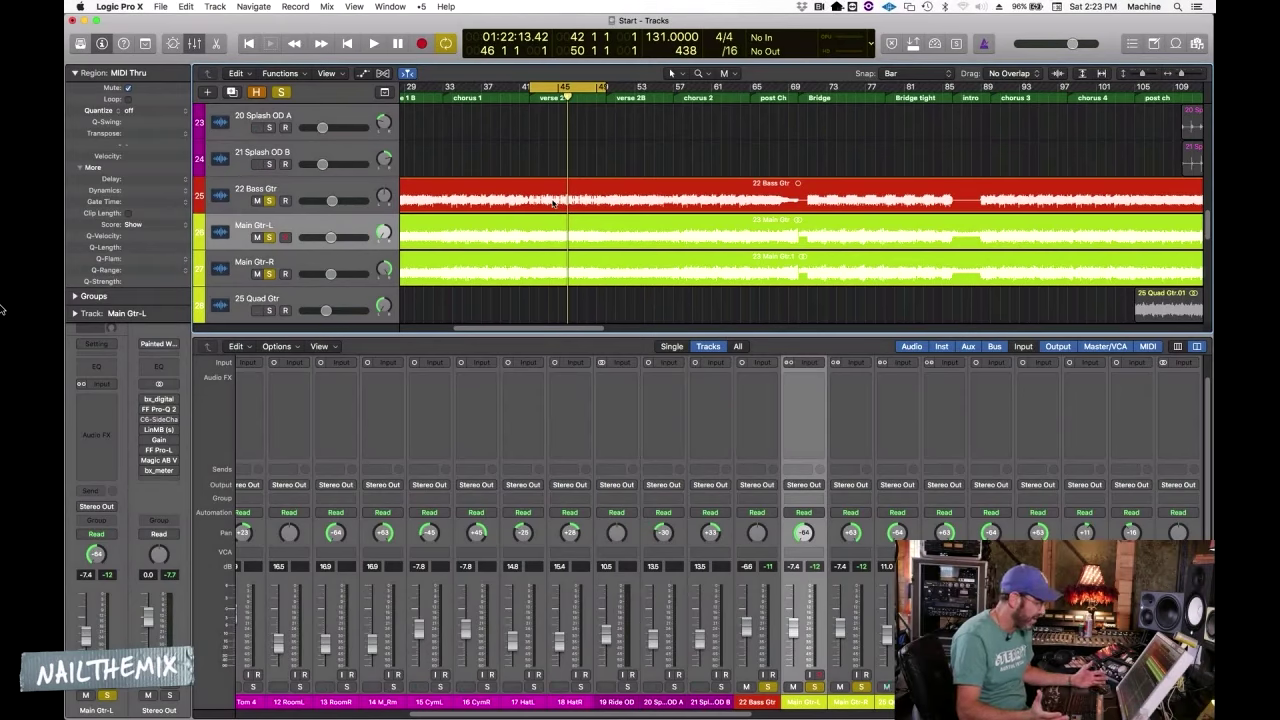
key("Up")
key("Down")
left_click(857, 703)
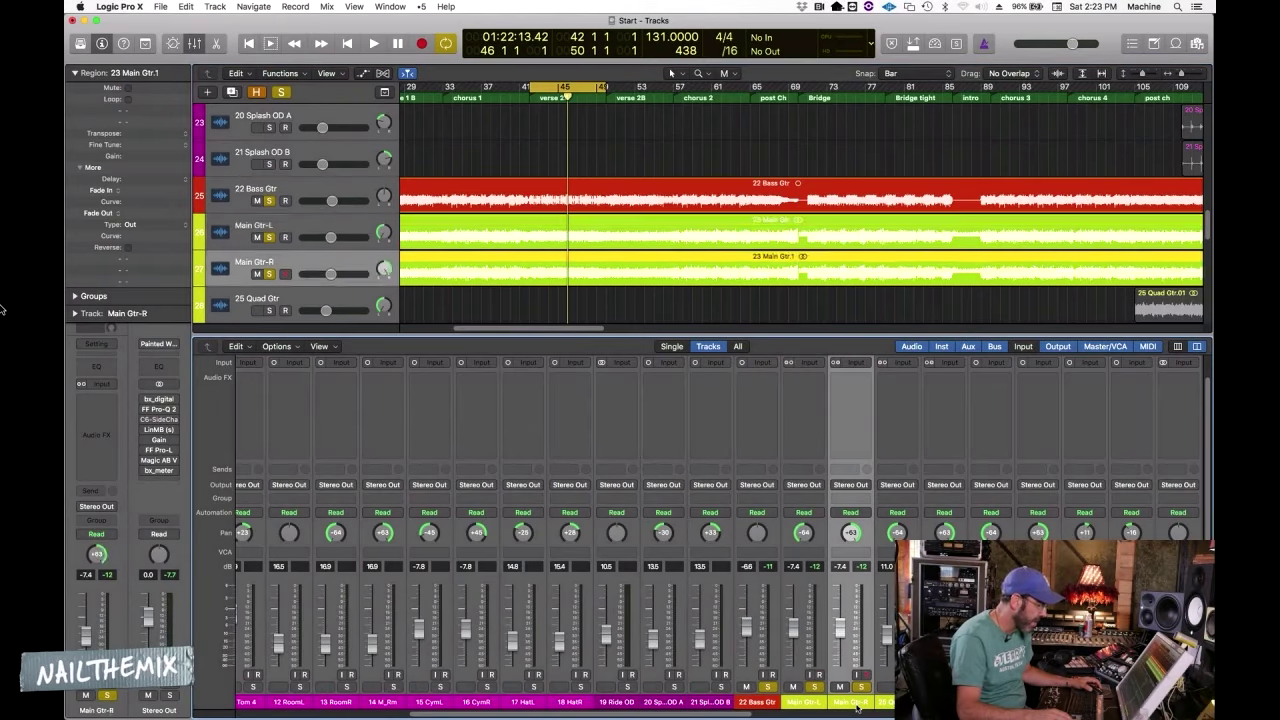
Play the main guitars with 22 Bass Gtr out of solo, then solo the bass again and lower it to -8.2 dB
left_click(767, 688)
key("space")
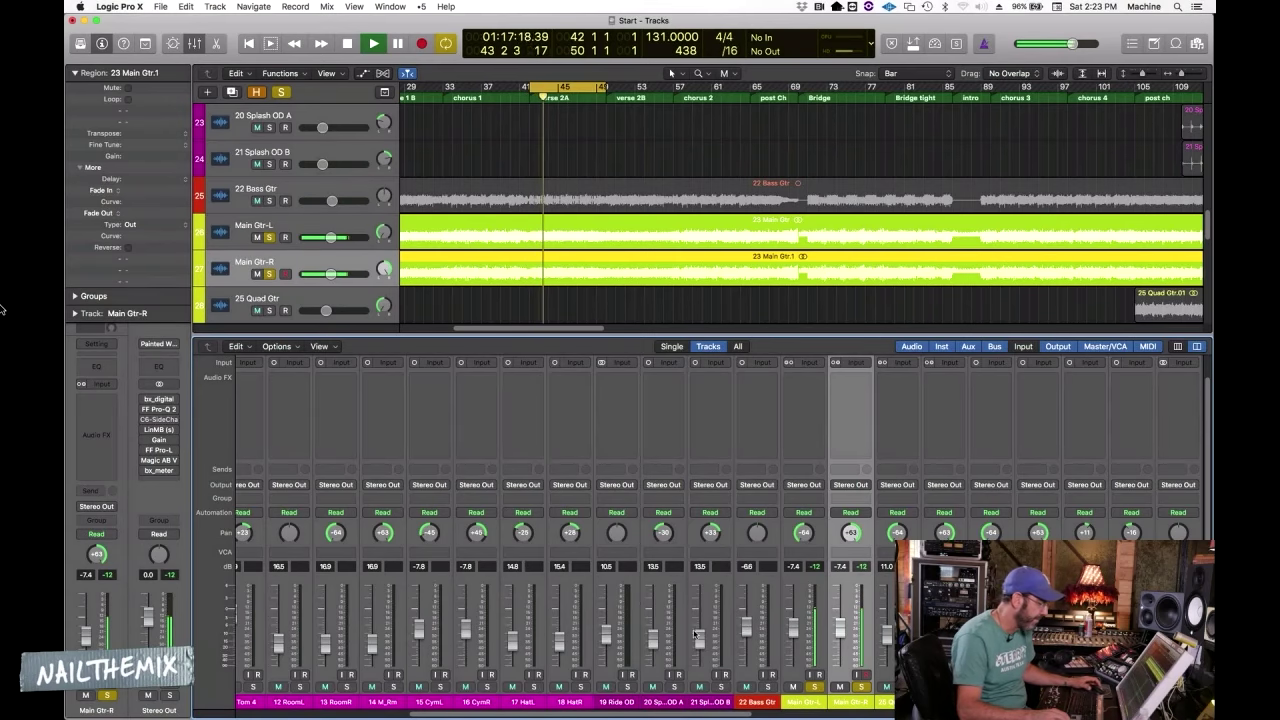
key("space")
left_click(767, 687)
left_click_drag(746, 625, 746, 629)
Select the 22 Bass Gtr region and examine its waveform at several track heights
left_click(586, 194)
key("super+Down")
key("super+Down")
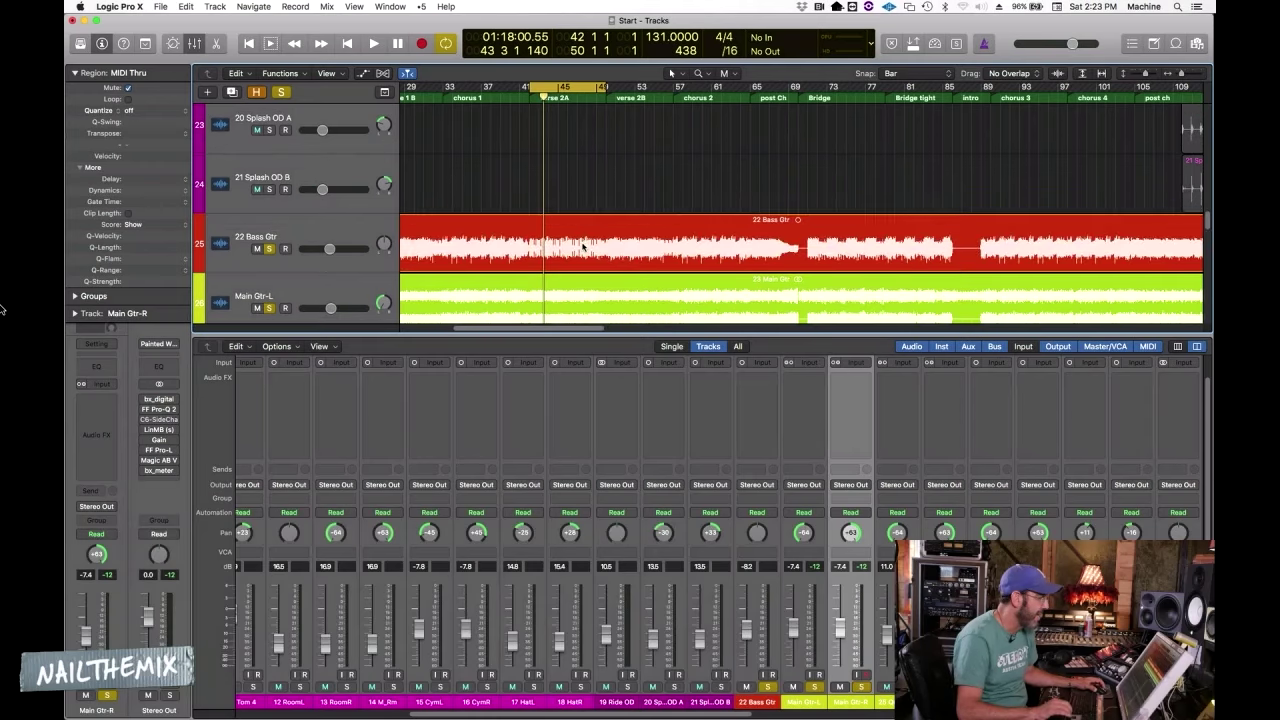
left_click(586, 245)
key("super+Up")
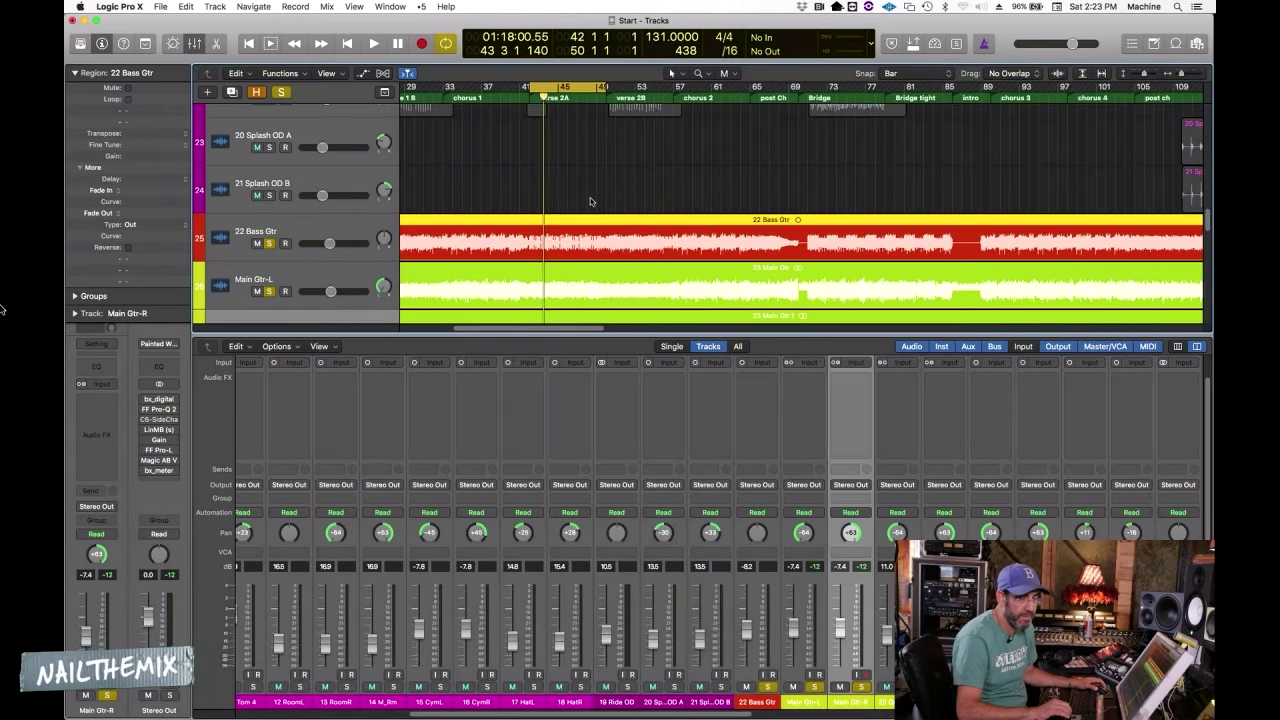
key("super+Down")
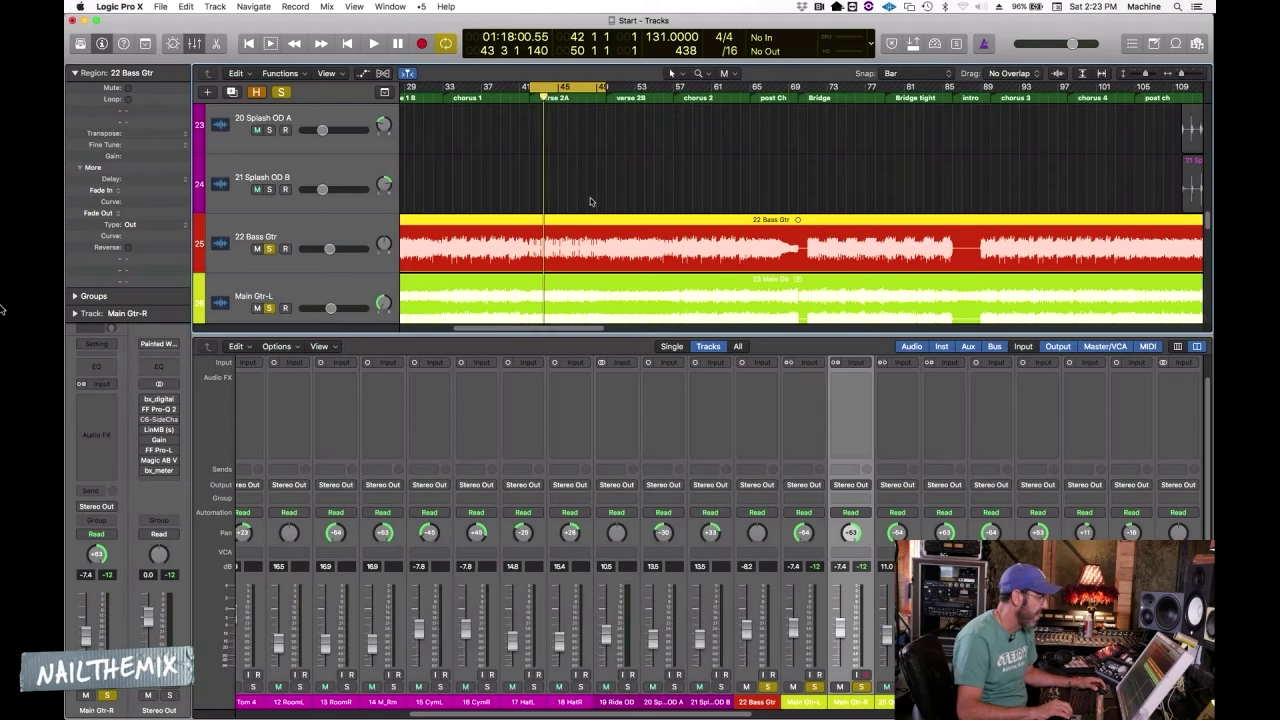
key("super+Up")
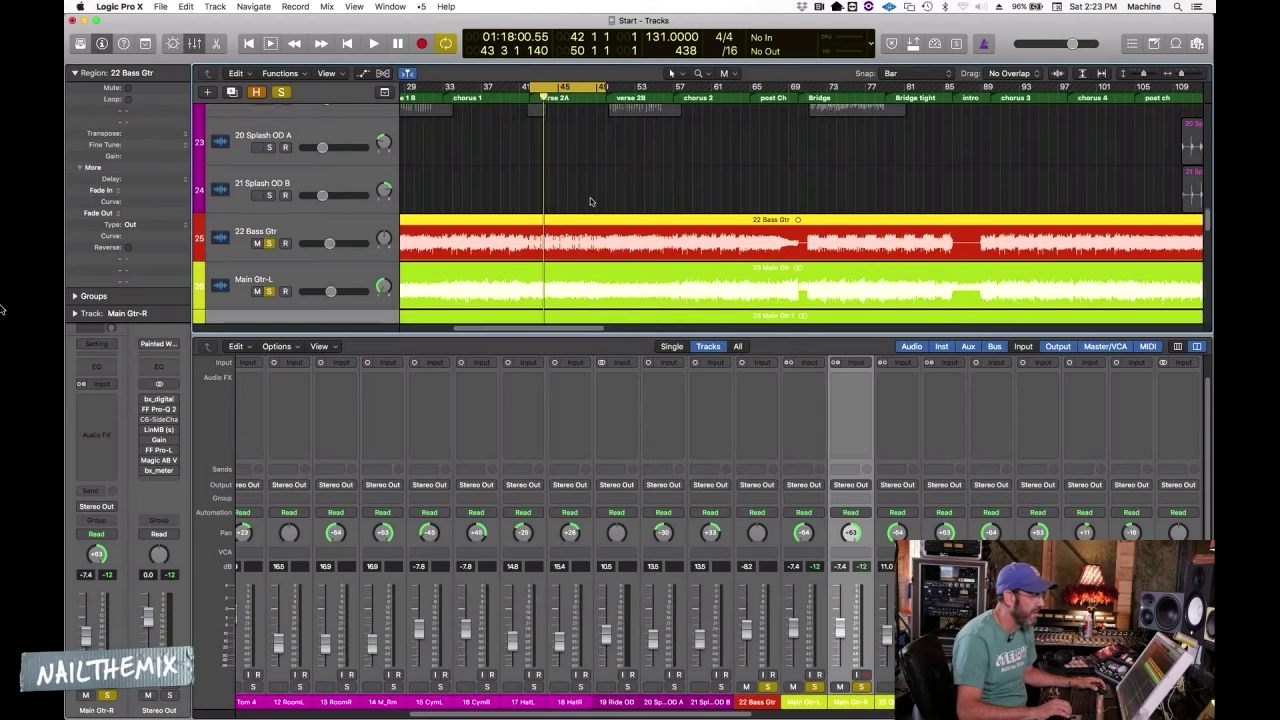
key("super+Up")
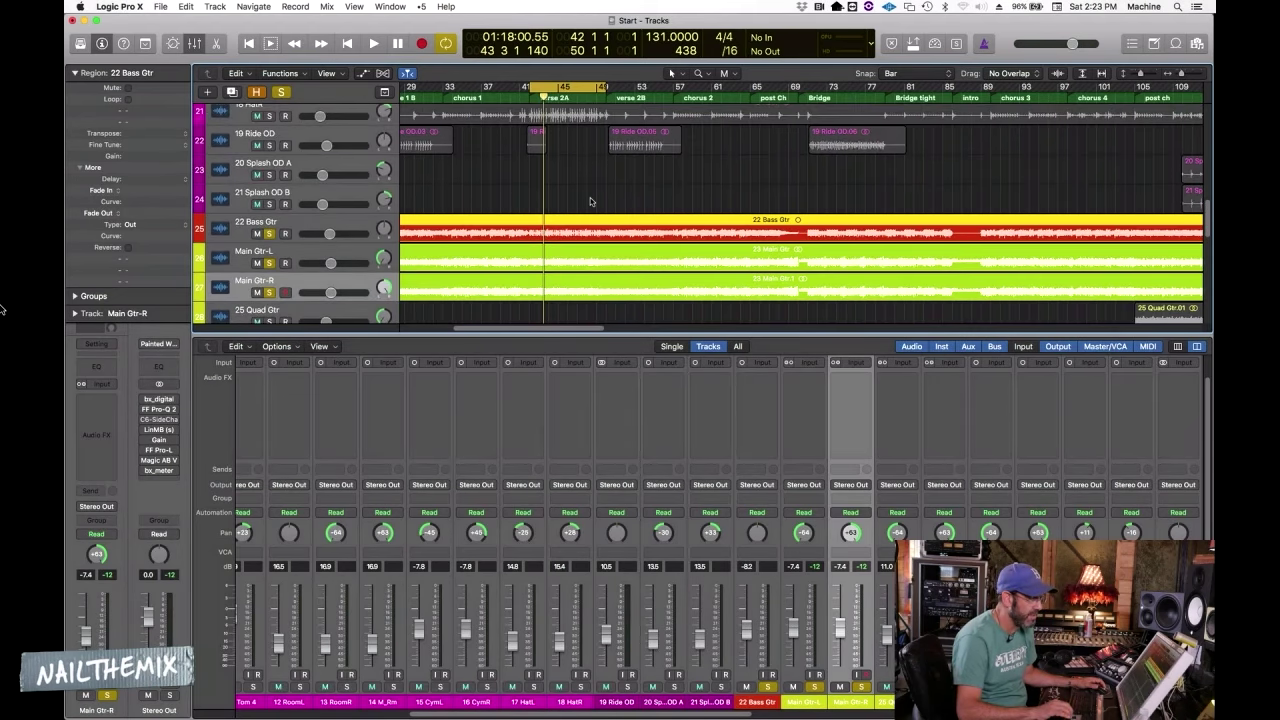
key("super+Up")
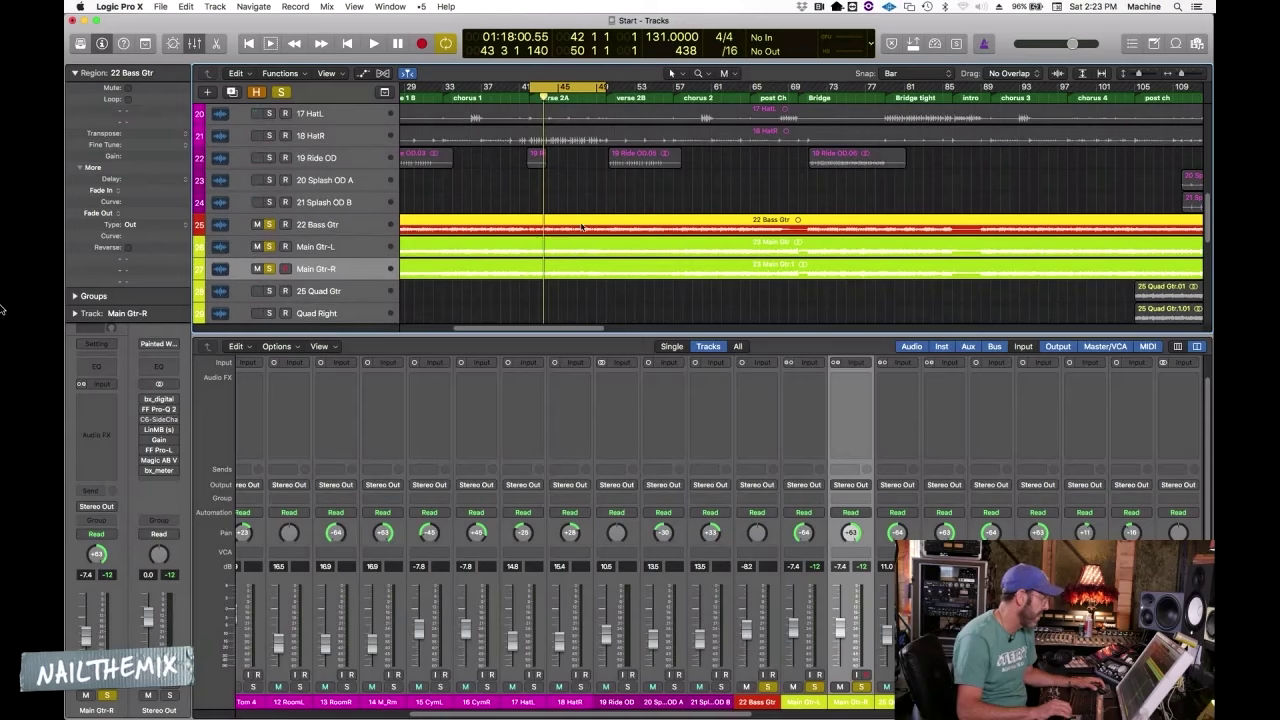
key("super+Down")
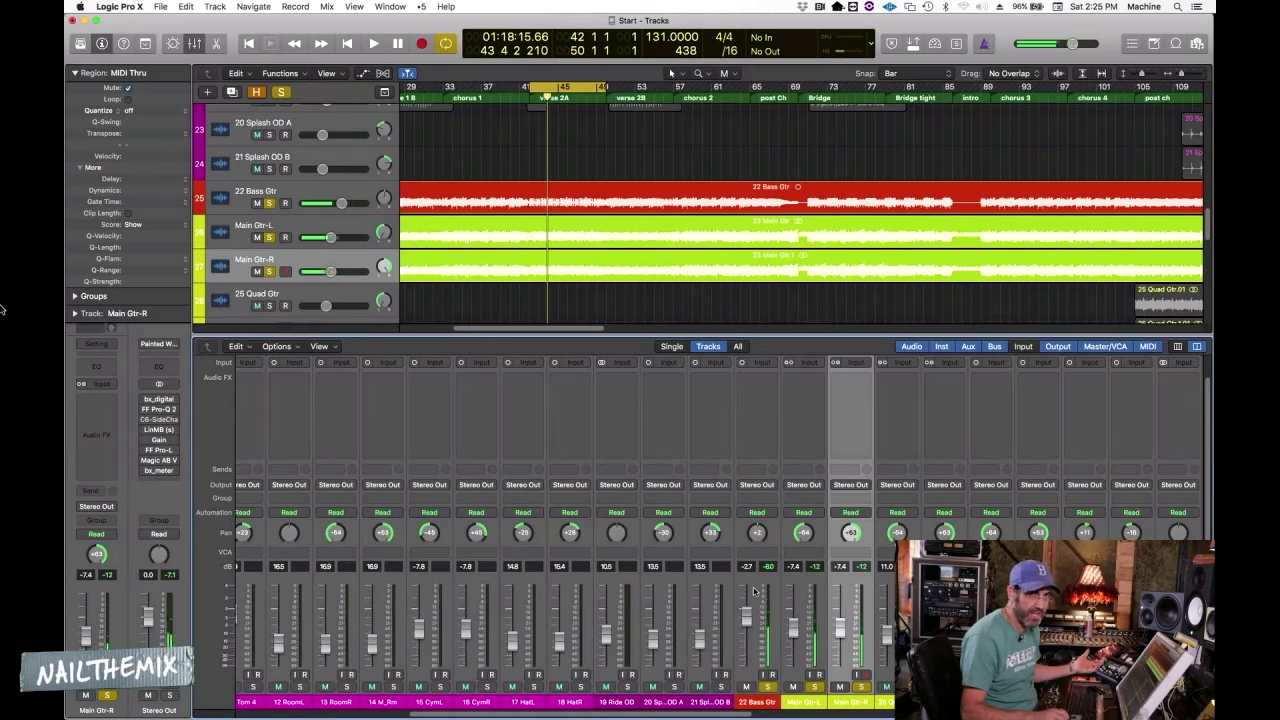
During looped playback, lower 22 Bass Gtr to -9.7 dB, toggling its solo to judge its level against the main guitars
key("space")
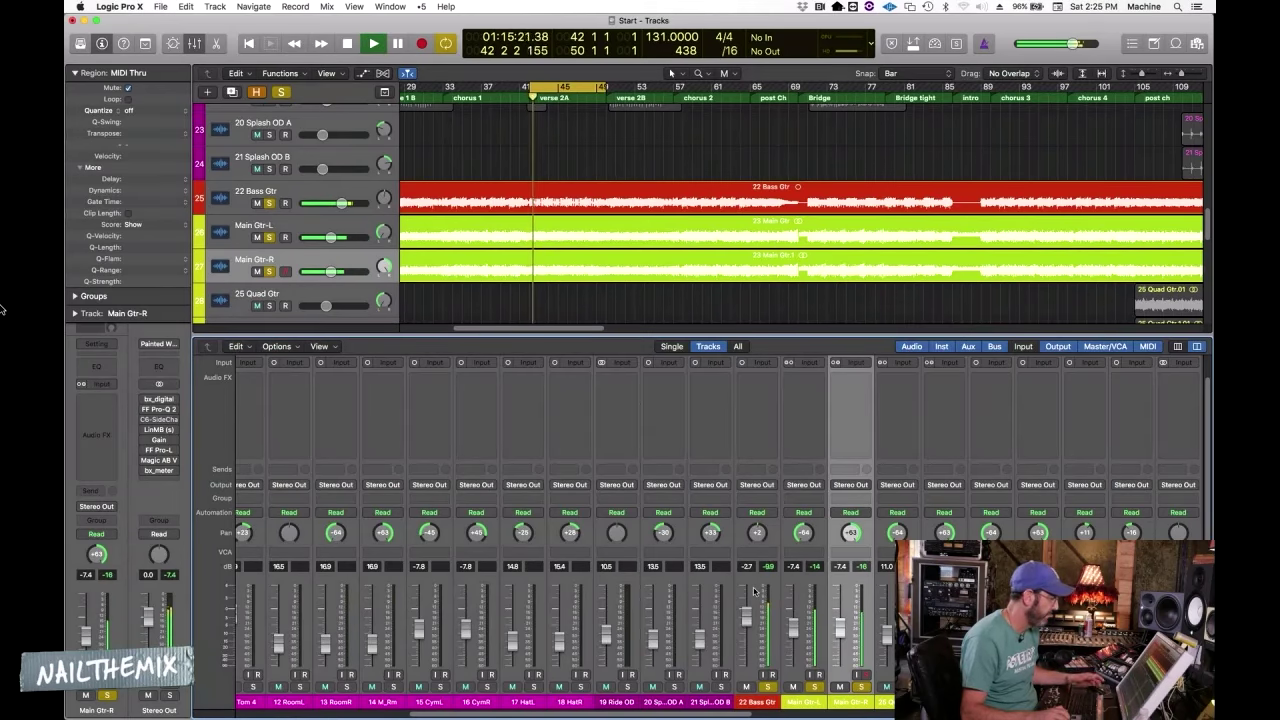
left_click_drag(748, 614, 748, 638)
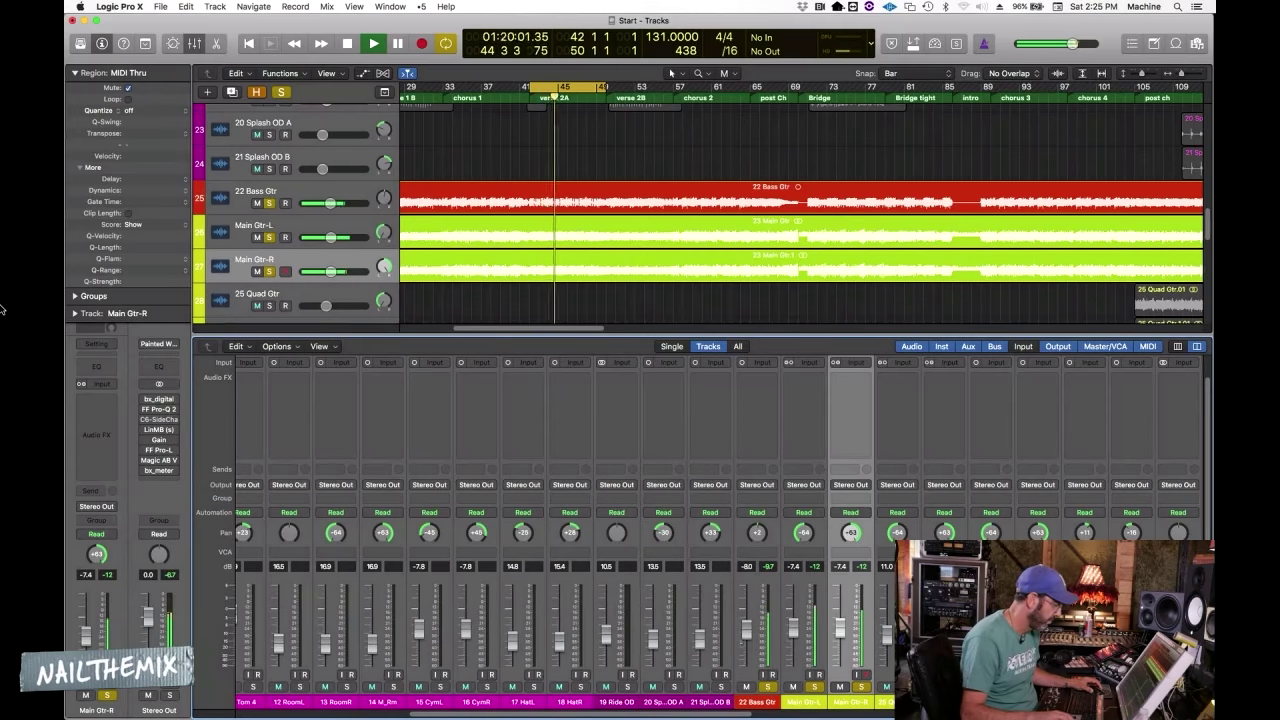
left_click(767, 687)
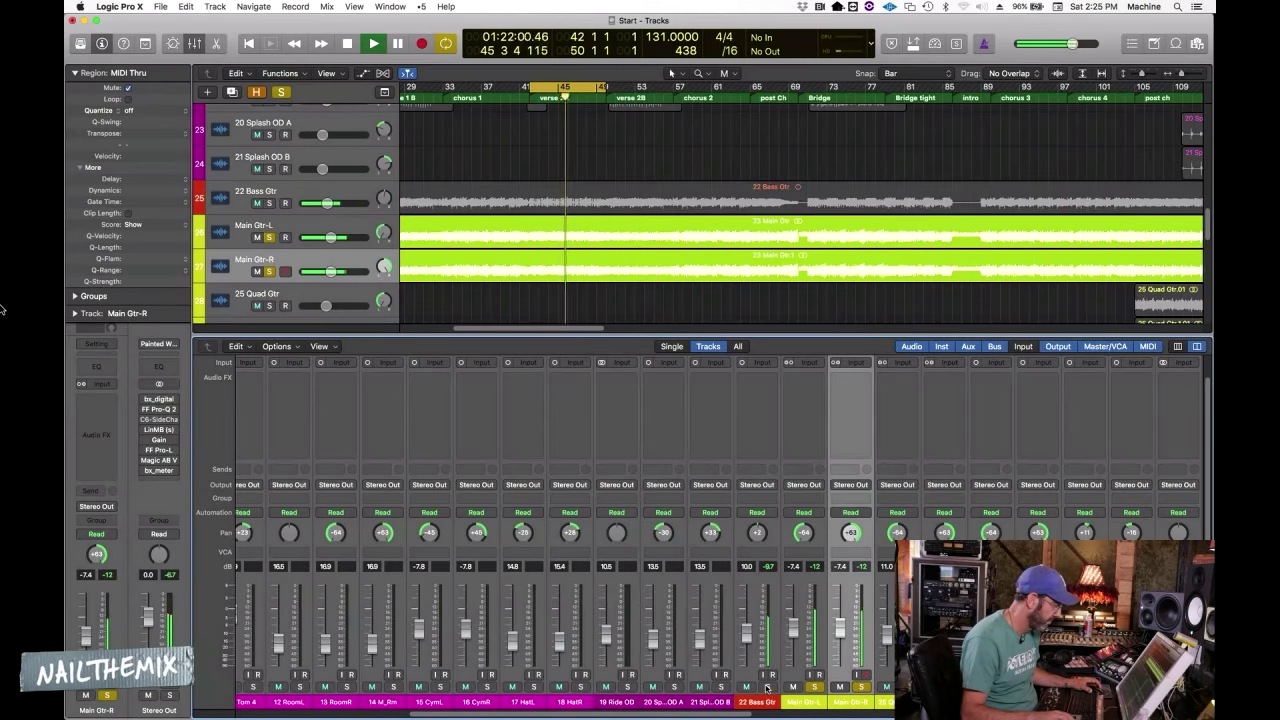
left_click(767, 687)
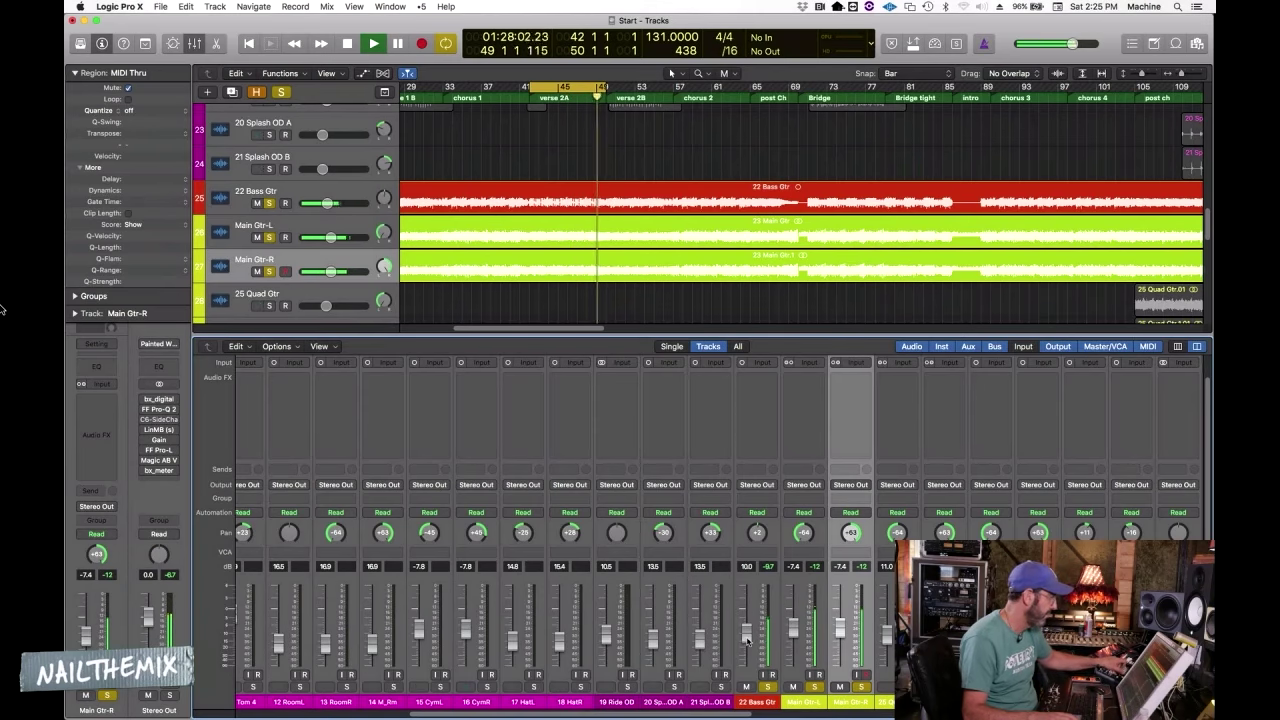
left_click(767, 688)
left_click(767, 688)
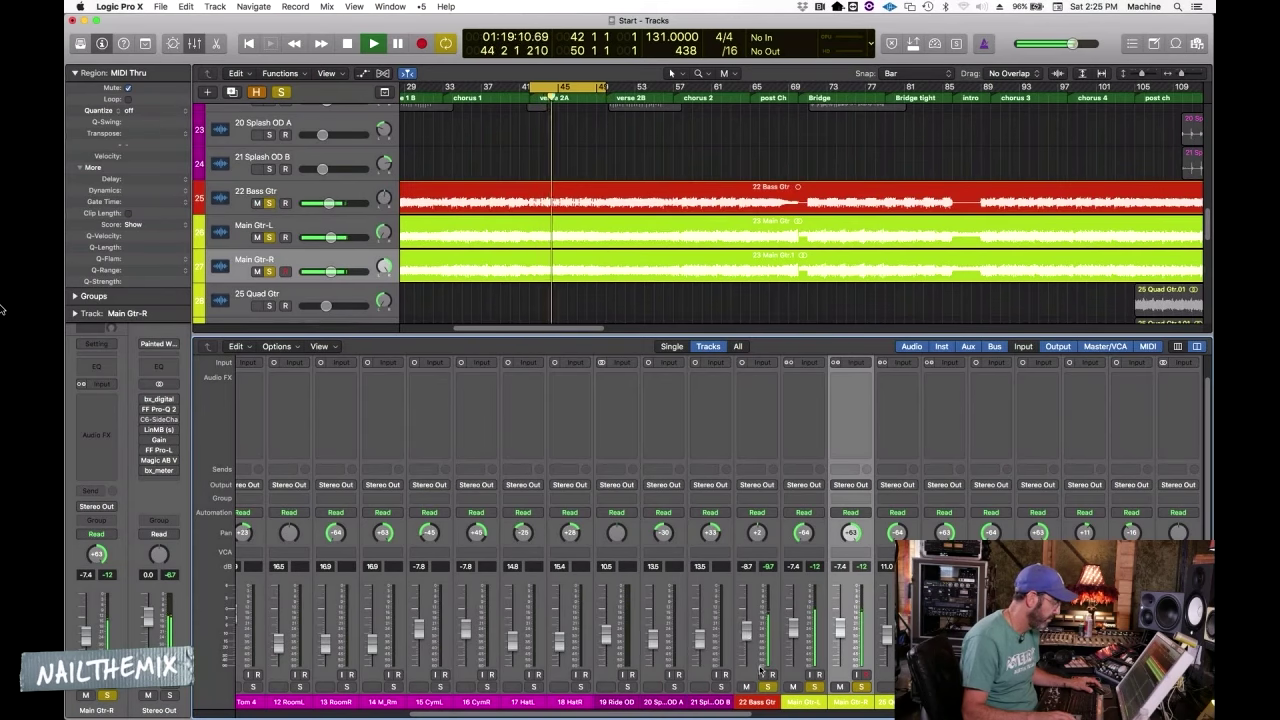
left_click(767, 688)
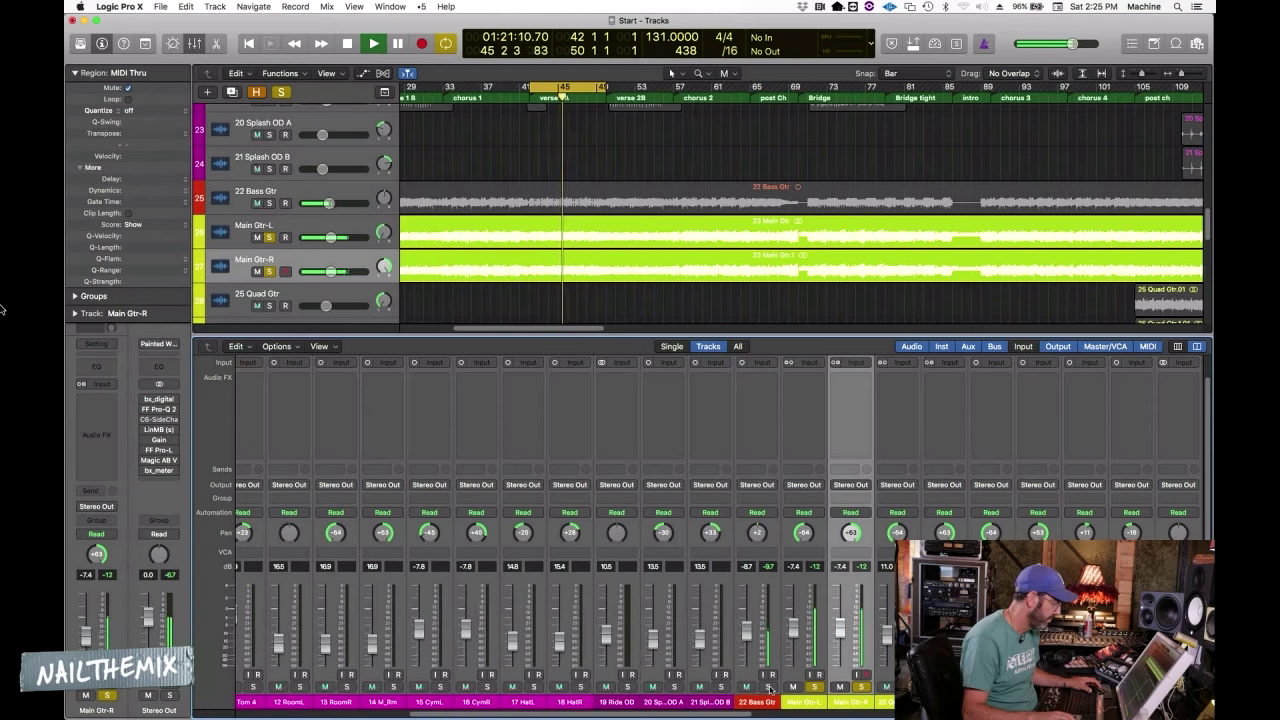
left_click(768, 688)
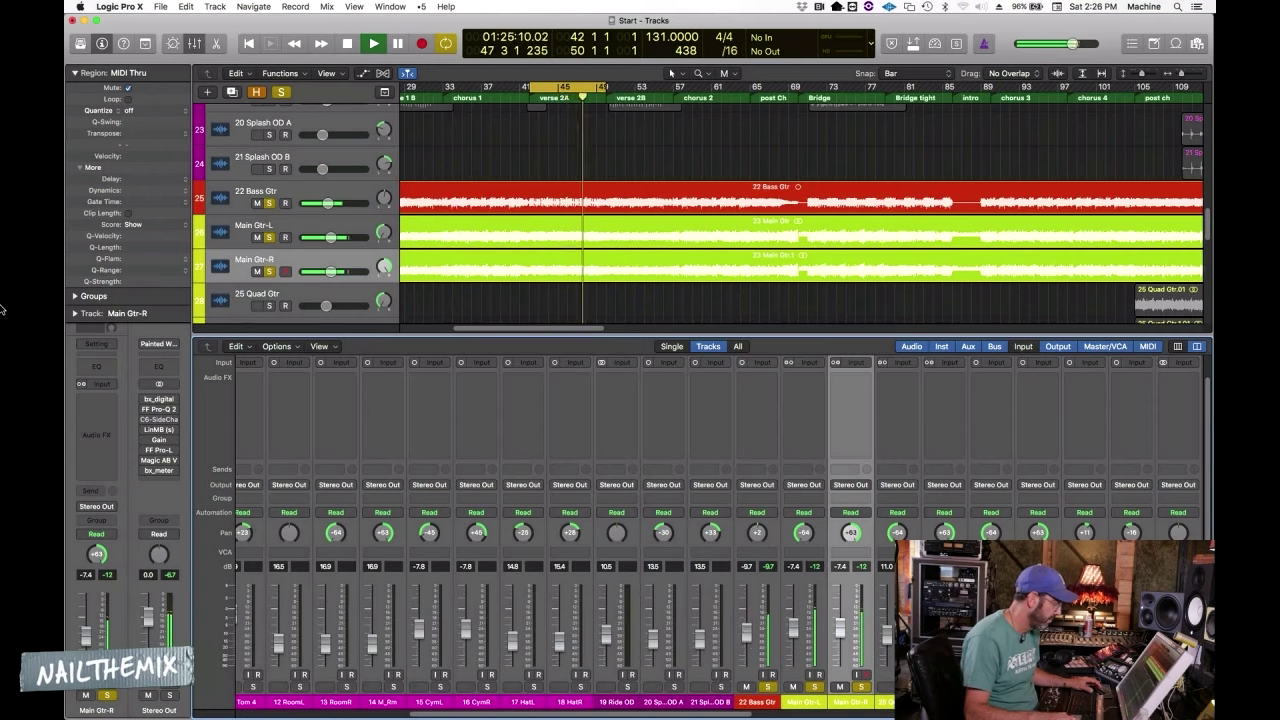
key("space")
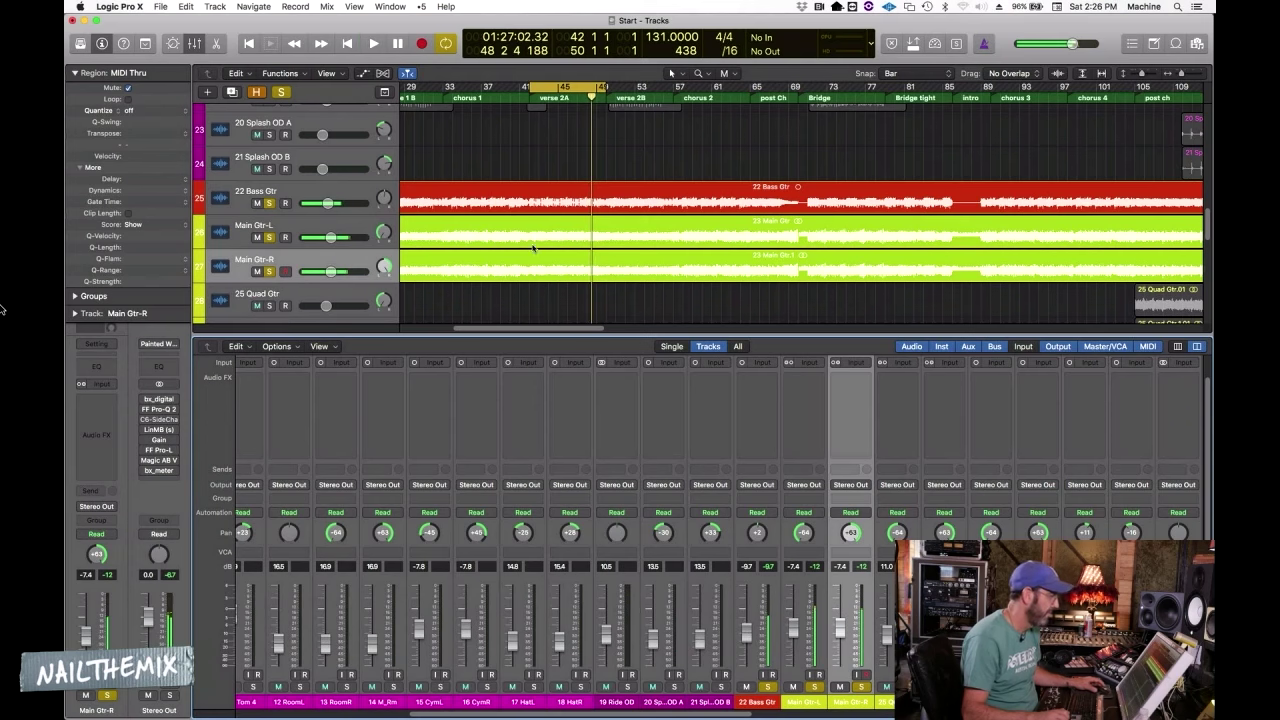
Turn off the cycle range and all solos, and play the full mix from bar 42
key("z")
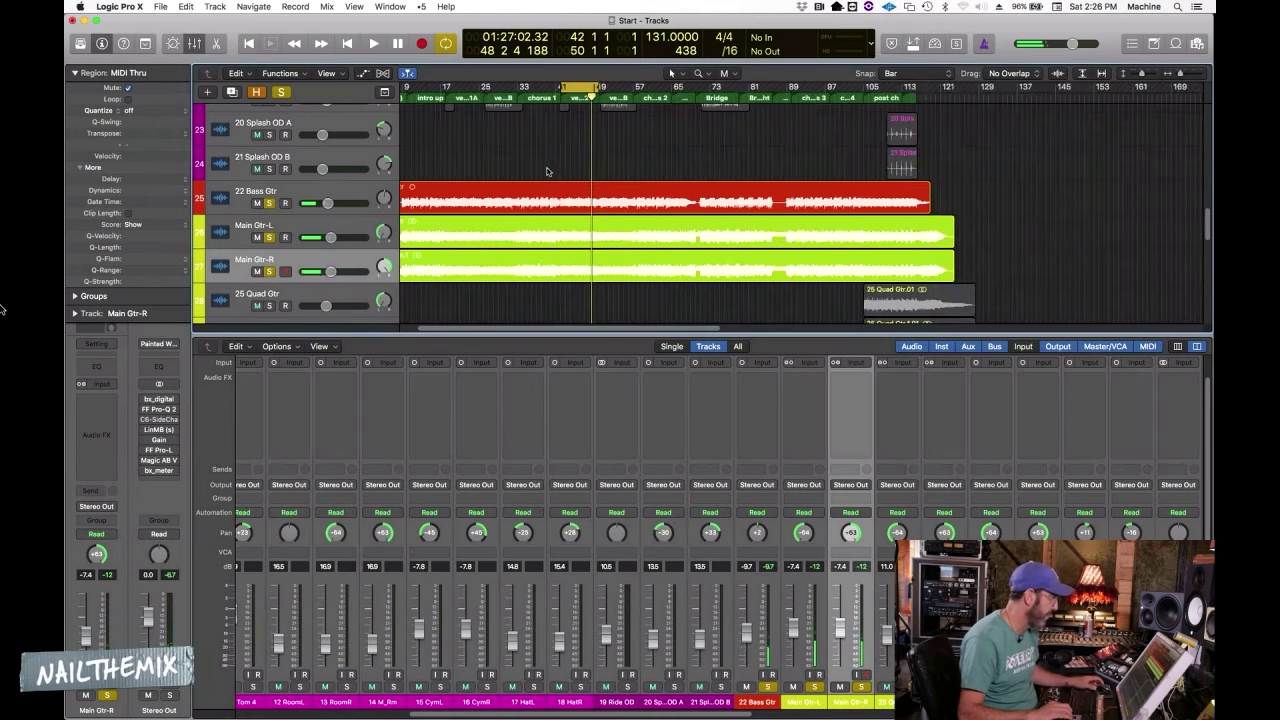
key("c")
left_click(566, 132)
key("cmd+Down")
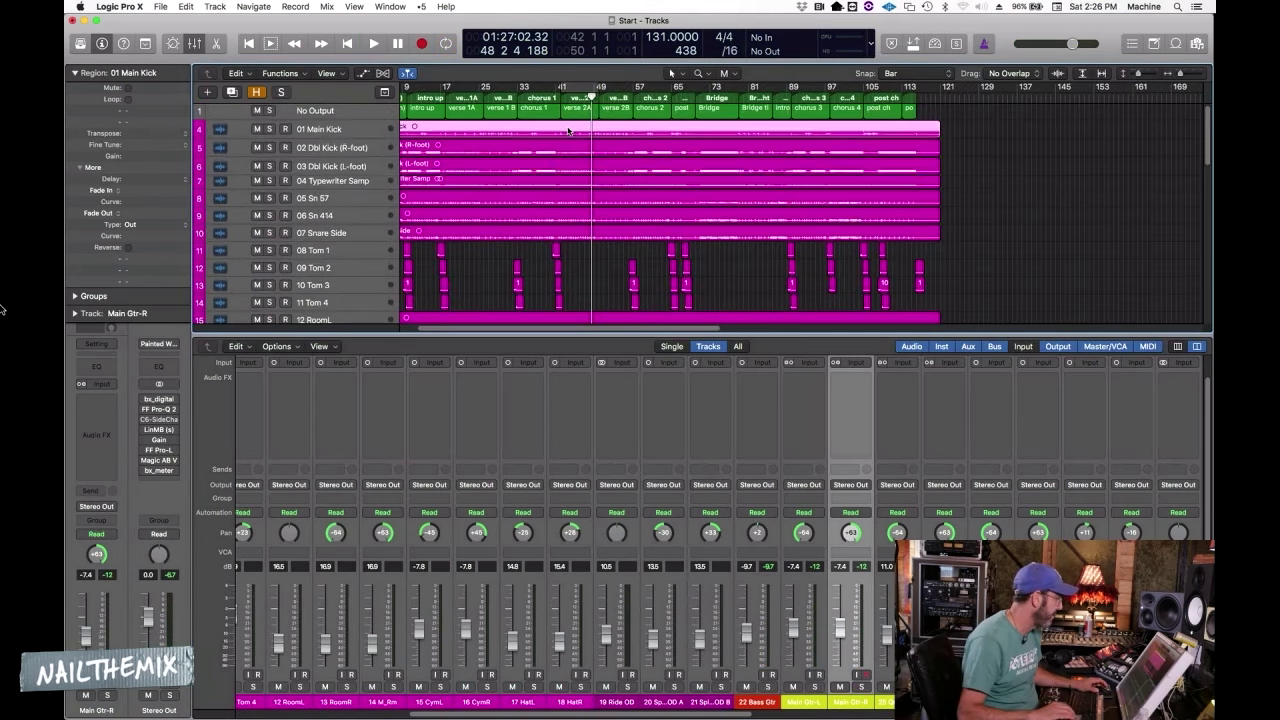
key("cmd+Down")
key("space")
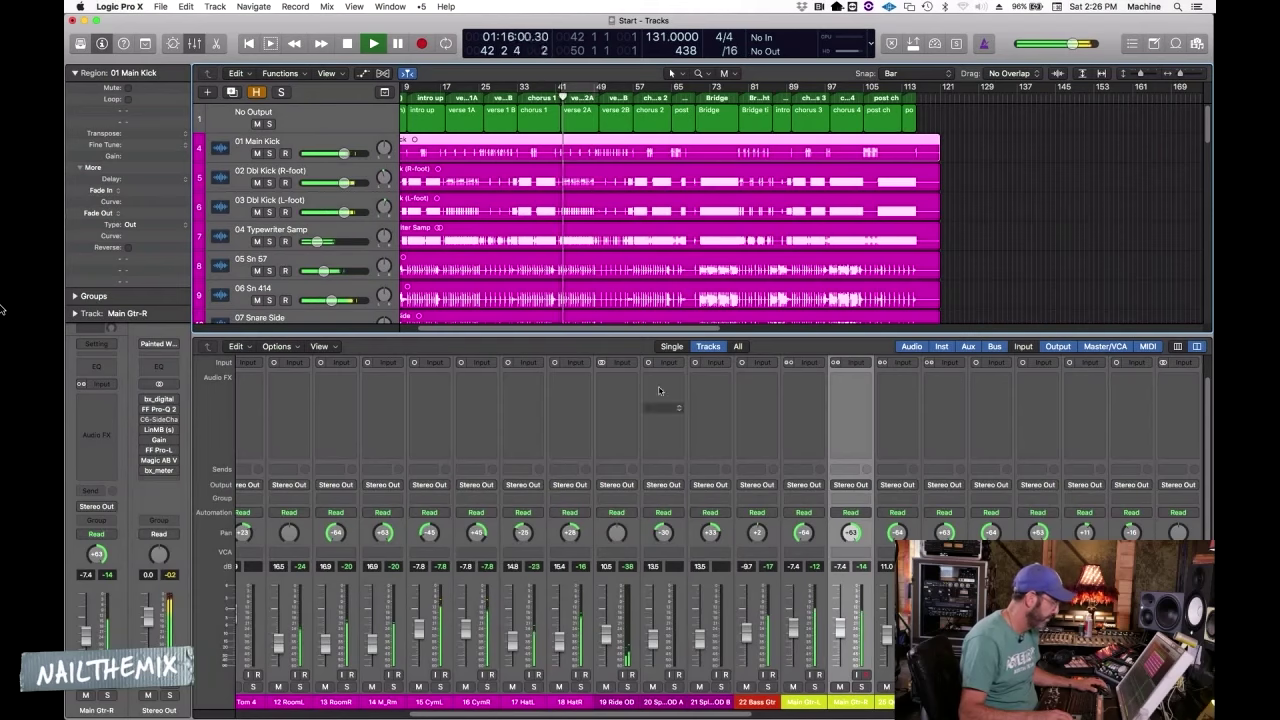
Select the 22 Bass Gtr, Main Gtr-L and Main Gtr-R channels and raise them together, bringing the guitars to about -5.8 dB
left_click(757, 702, "shift")
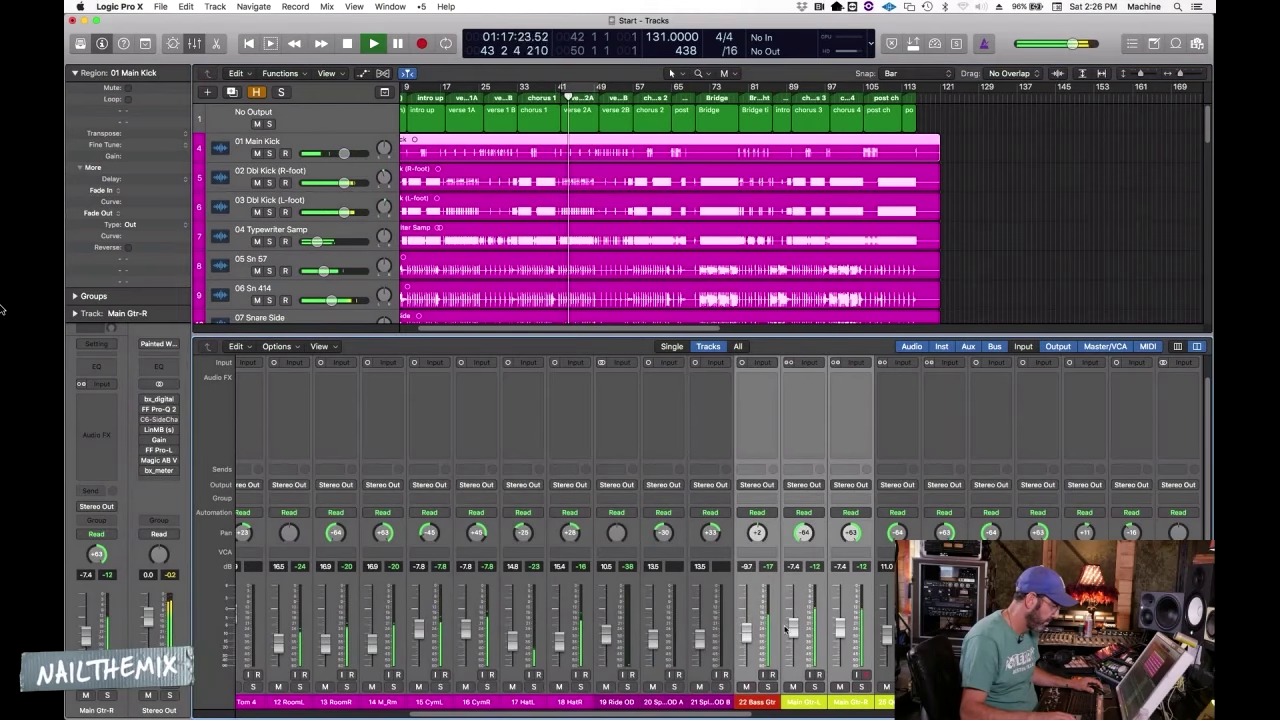
left_click_drag(791, 632, 790, 627)
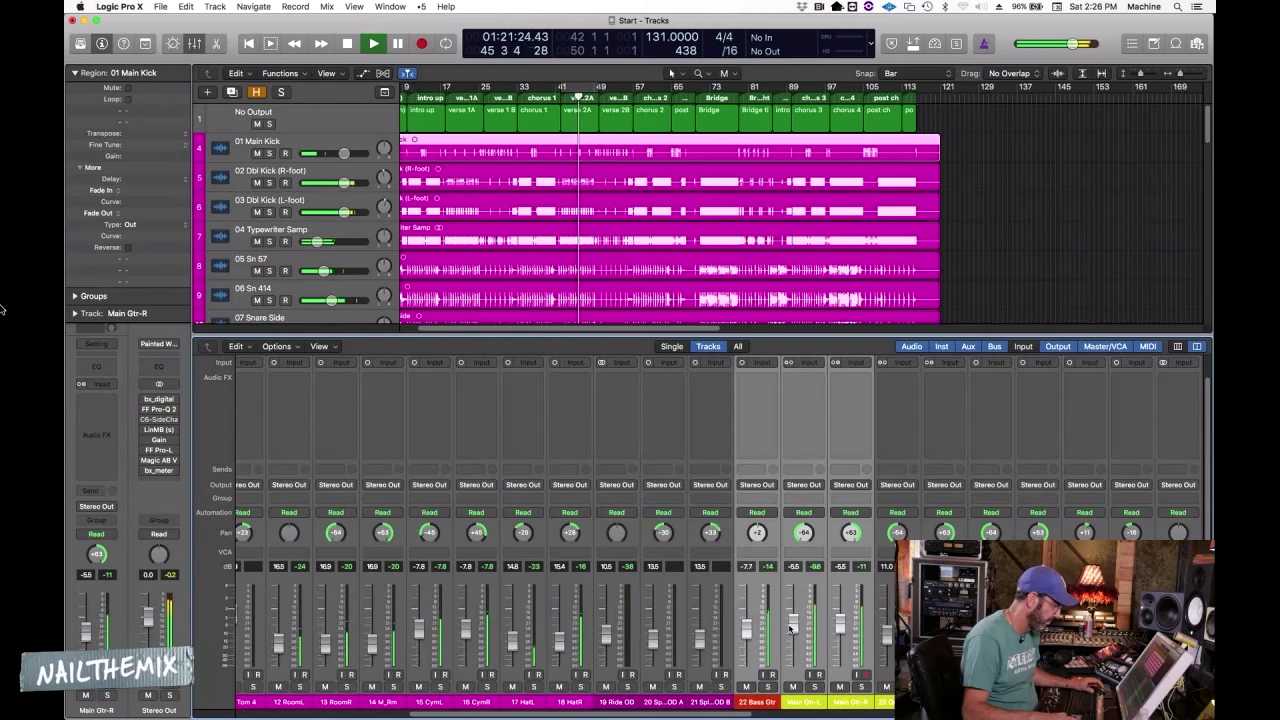
Select the vocal channels starting at 32 MAIN VOCAL and lower them together, bringing the main vocal to about -12.7 dB
left_click_drag(566, 716, 861, 716)
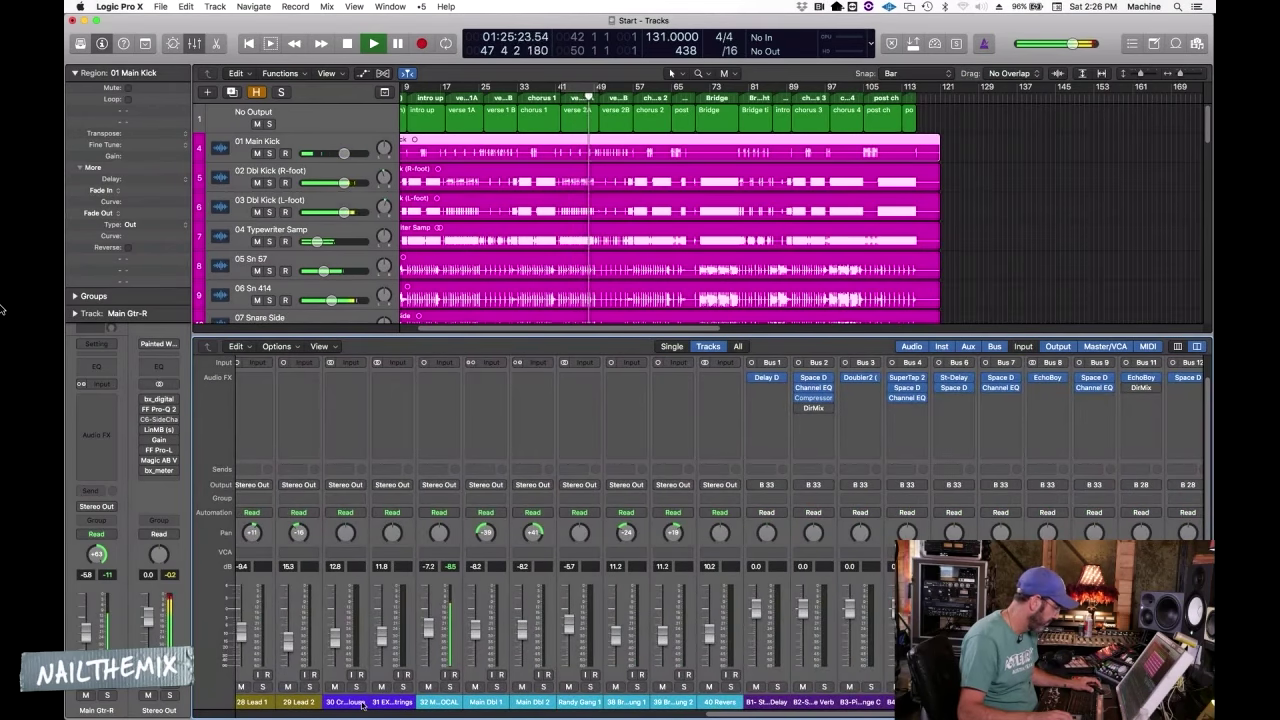
left_click(440, 702)
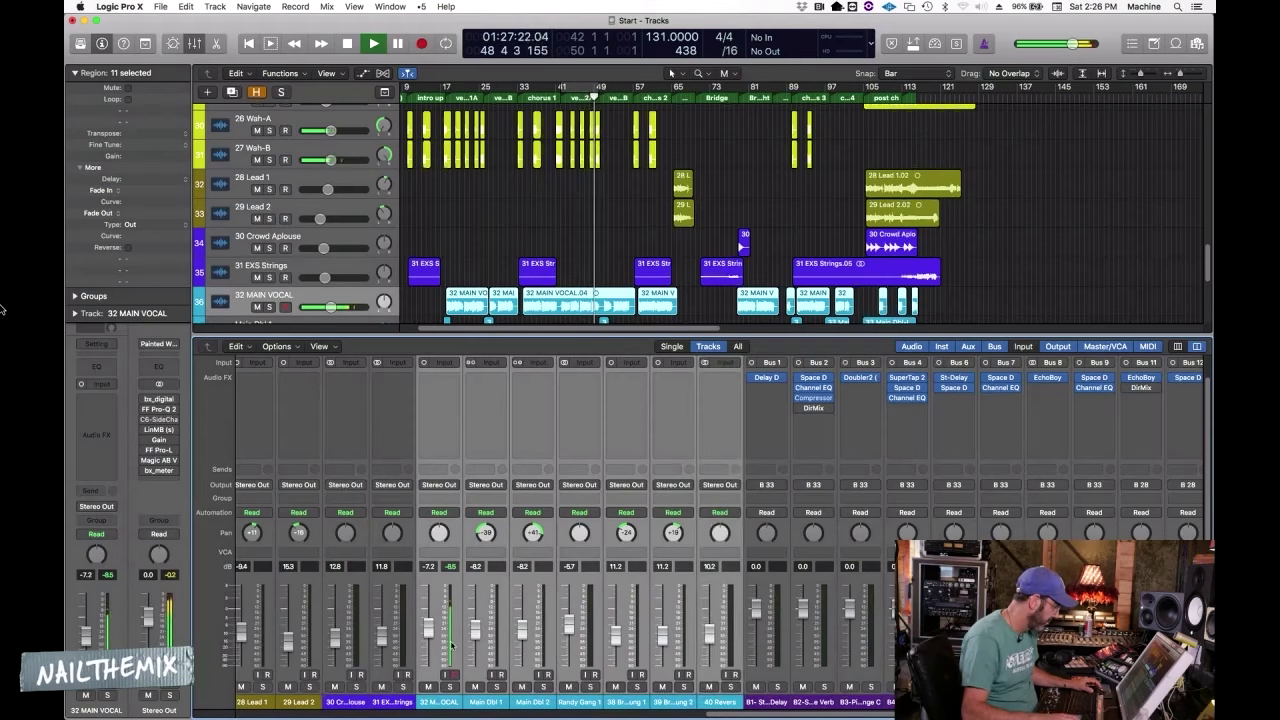
left_click_drag(430, 633, 430, 635)
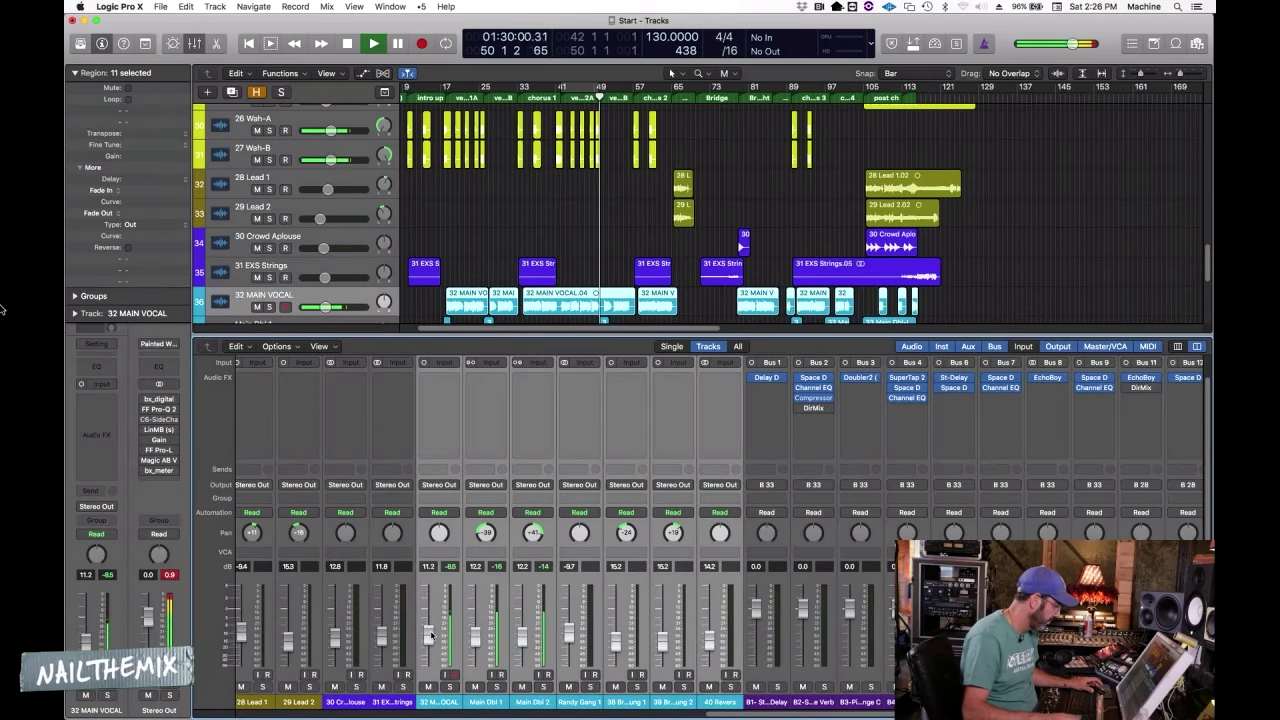
key("space")
Play from bar 35 at chorus 1 and fine-tune the vocal channels together, setting 32 MAIN VOCAL to about -13.5 dB
left_click(480, 227)
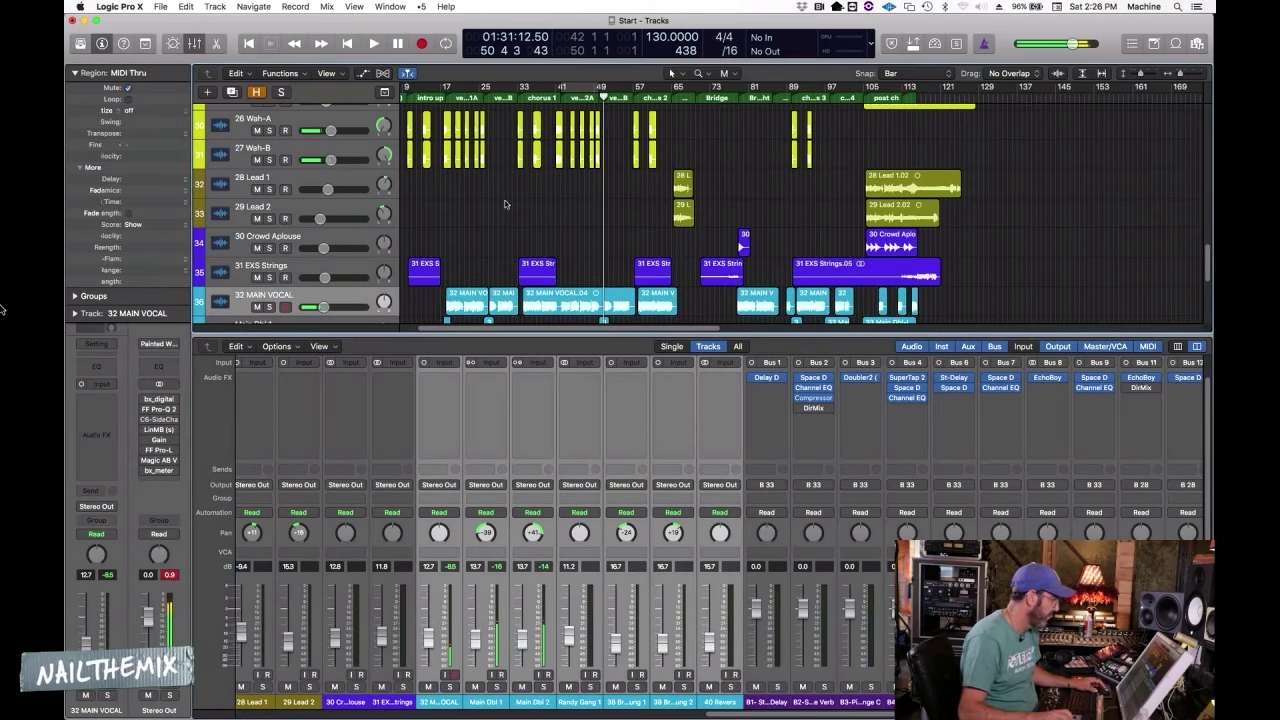
key("alt+comma")
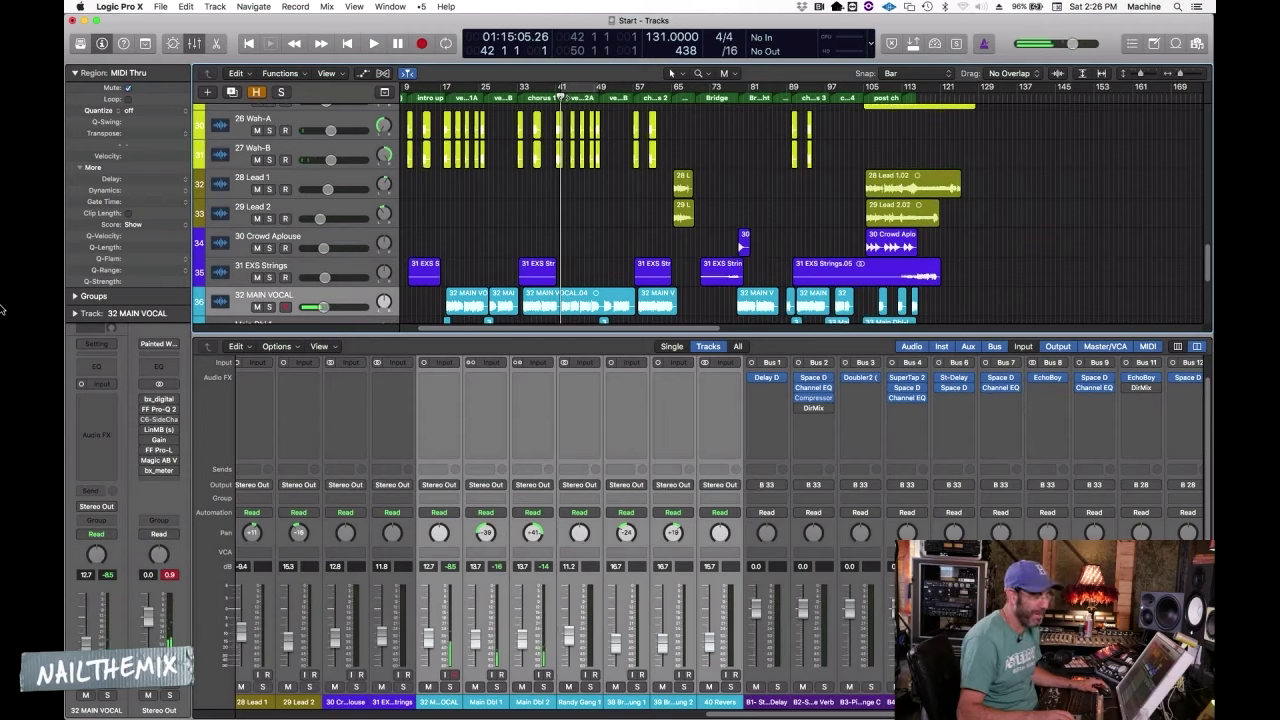
key("alt+comma")
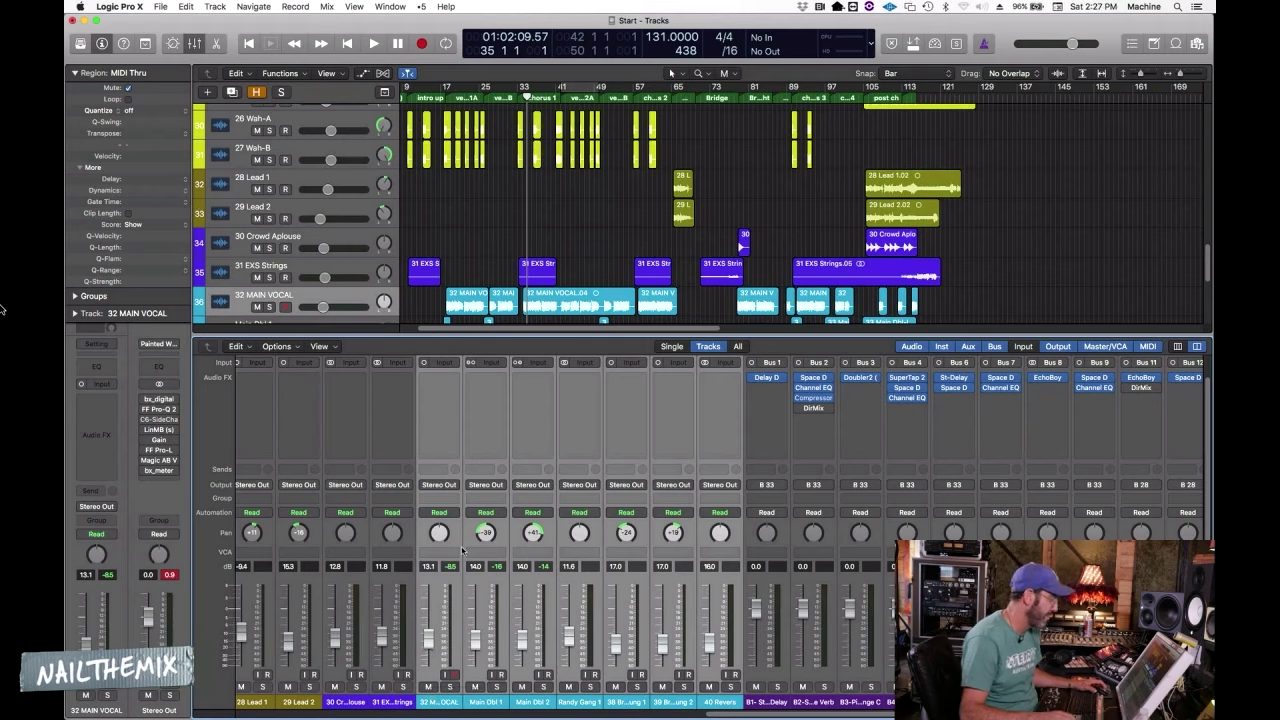
key("space")
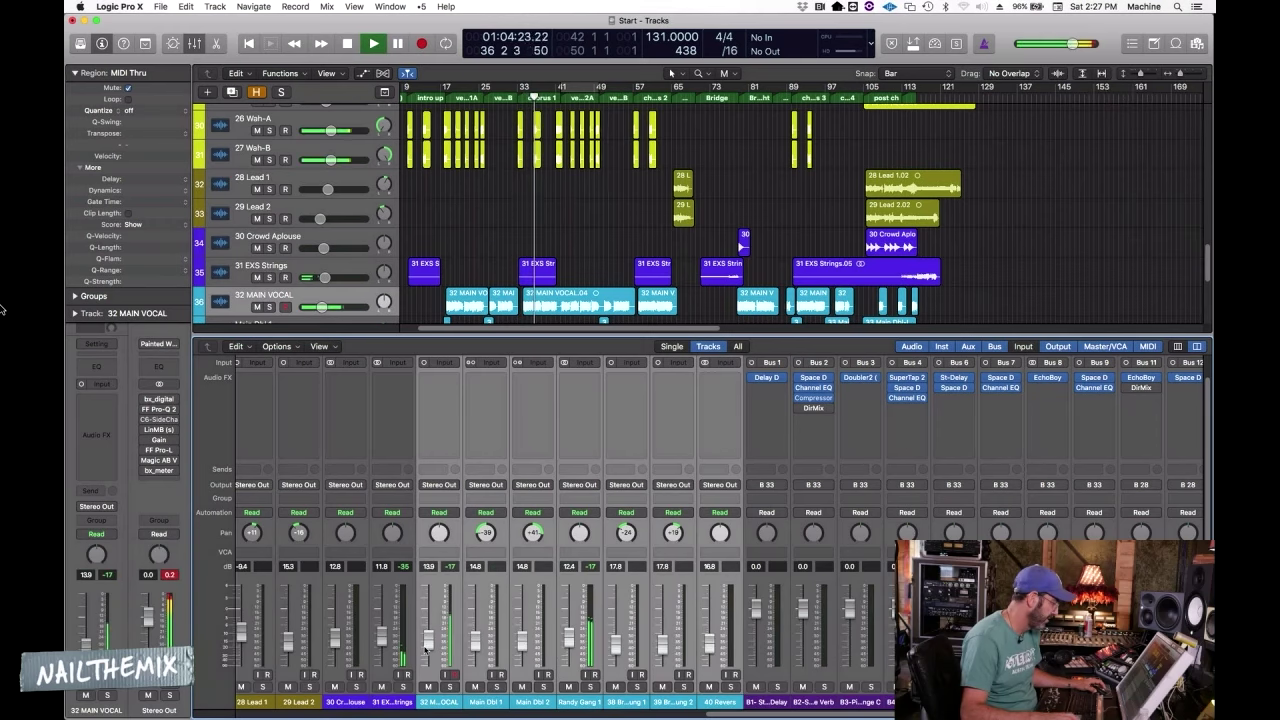
key("space")
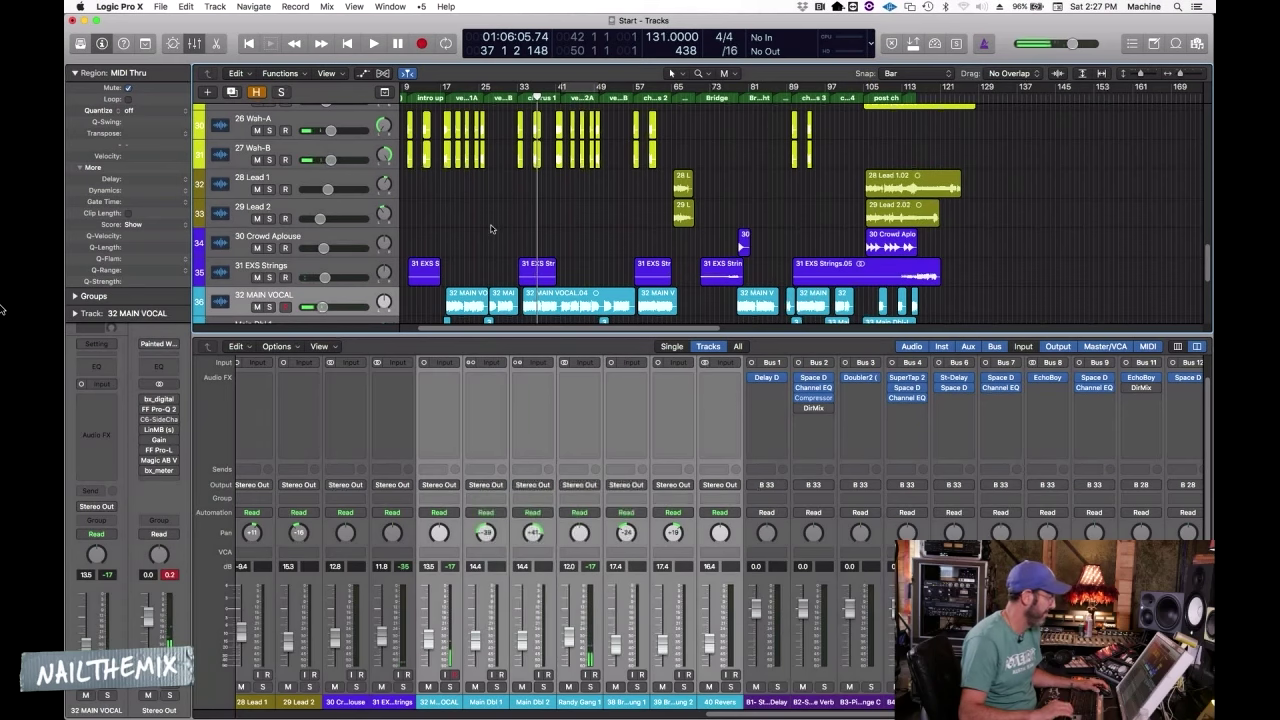
scroll(520, 240, "up", 15)
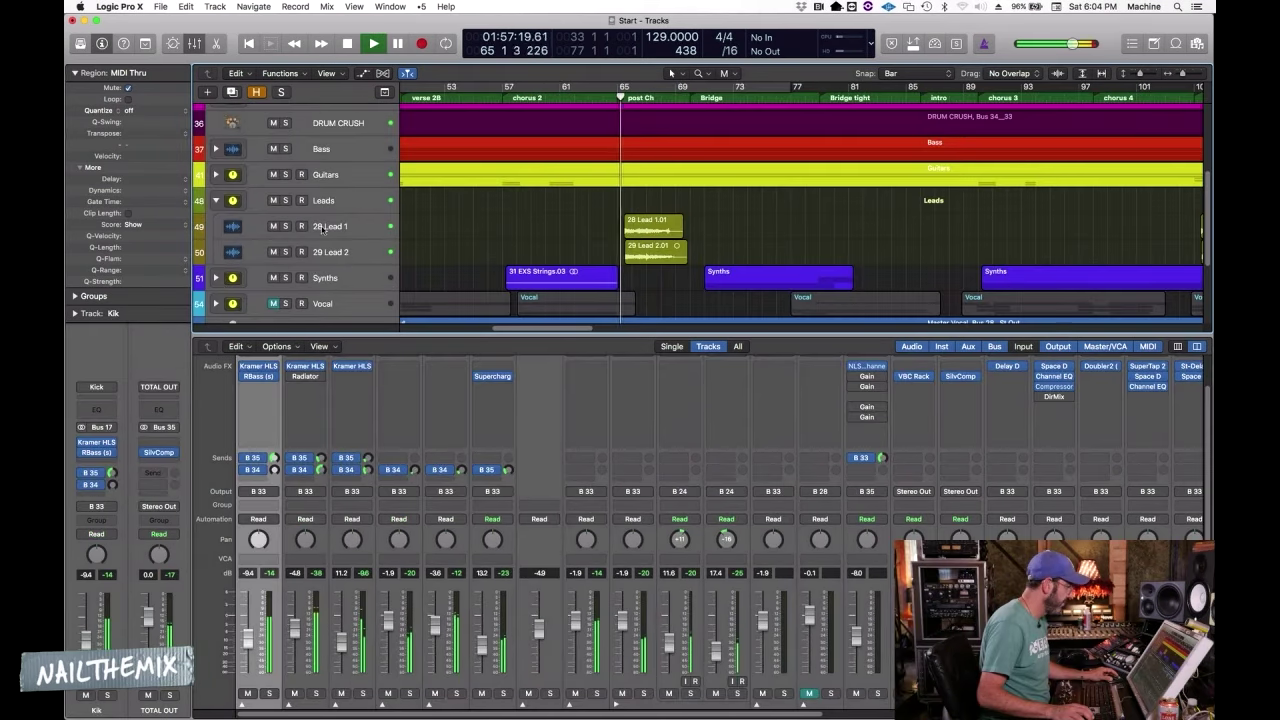
Play the post chorus and raise 28 Lead 1 and 29 Lead 2 together to about -5.9 dB and -12.8 dB
left_click(685, 686)
scroll(685, 686, "down", 2)
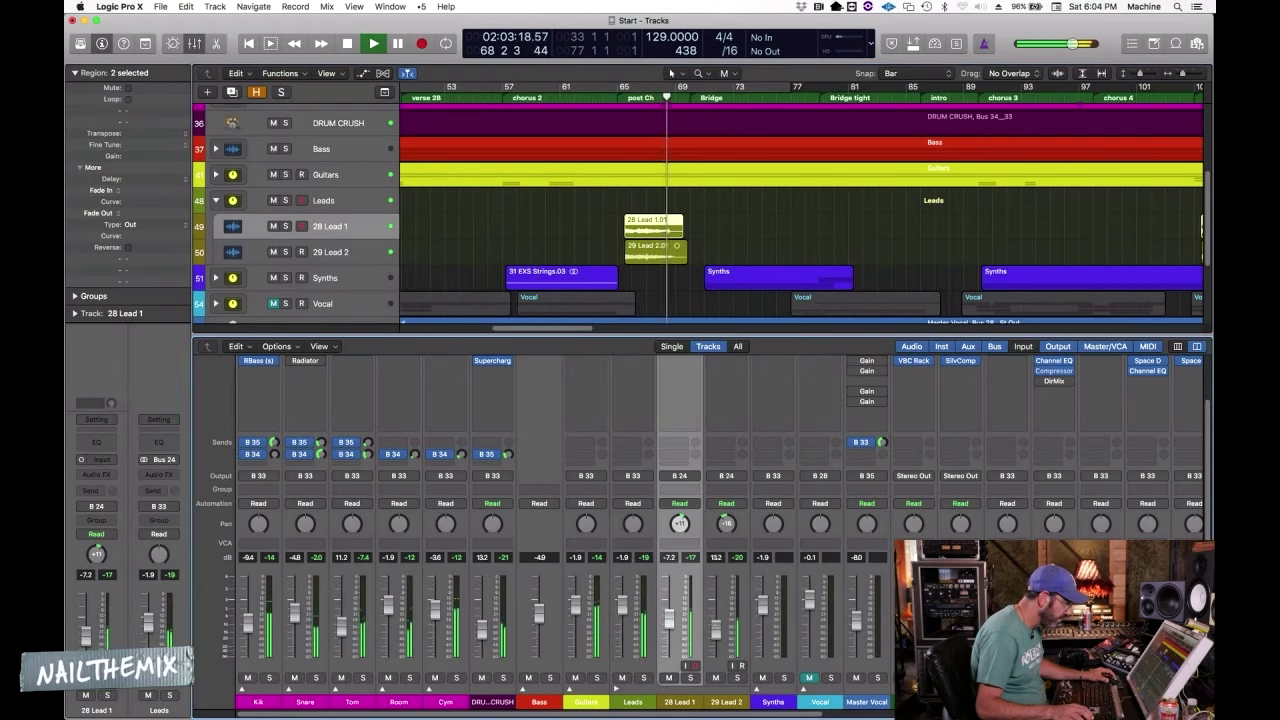
key("shift+space")
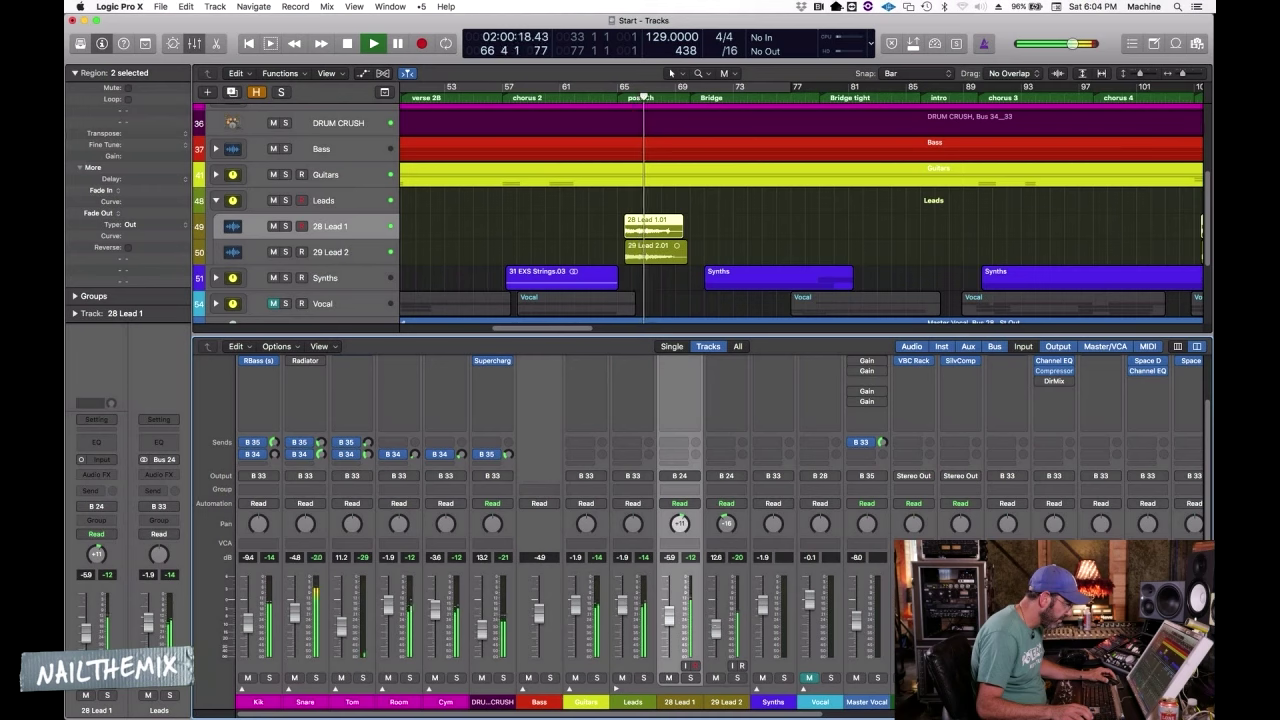
left_click(616, 689)
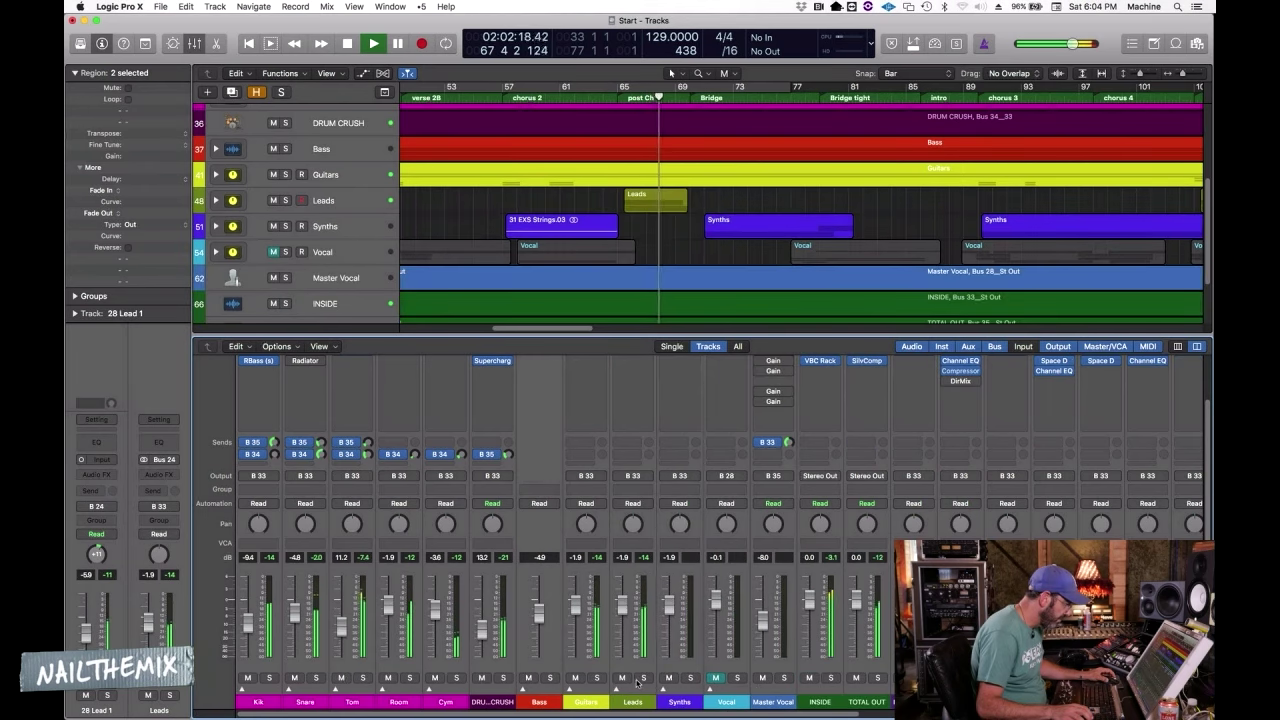
Solo the Leads stack, add a send to Bus 6 (B6-DelayVErb), and set the send to about -11.8 dB during playback
left_click(643, 679)
left_click(633, 442)
mouse_move(645, 494)
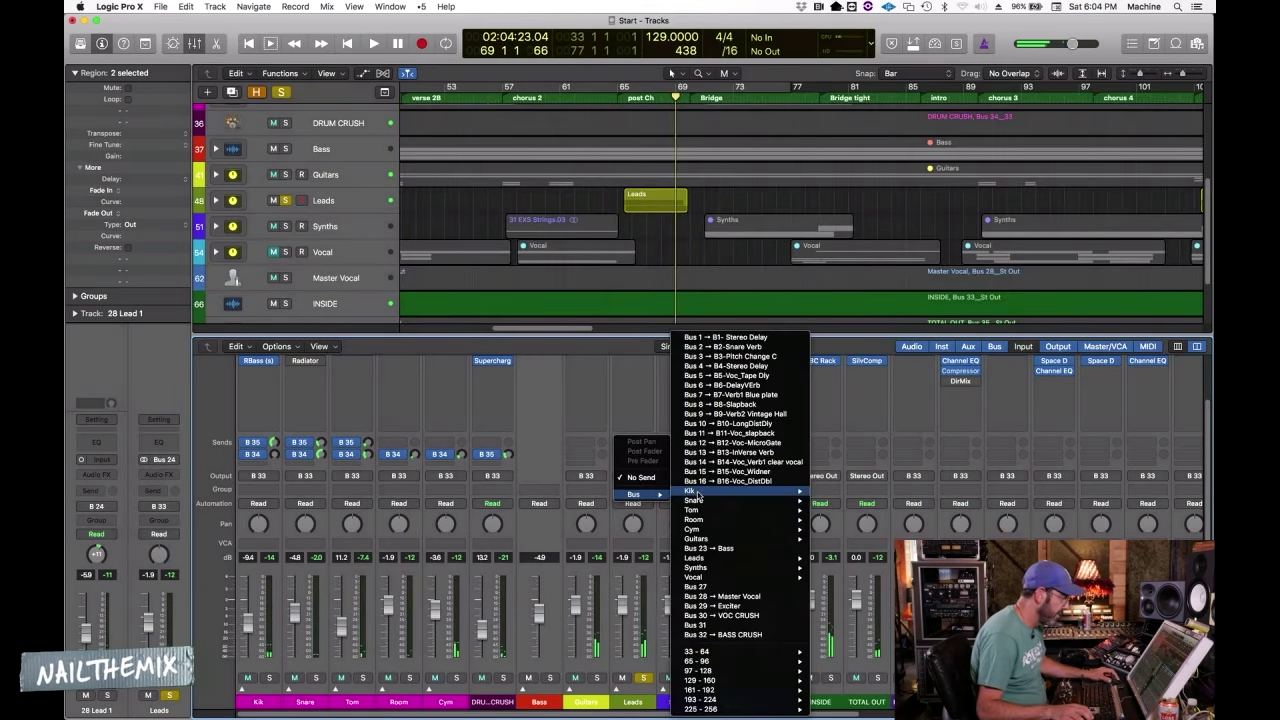
left_click(725, 385)
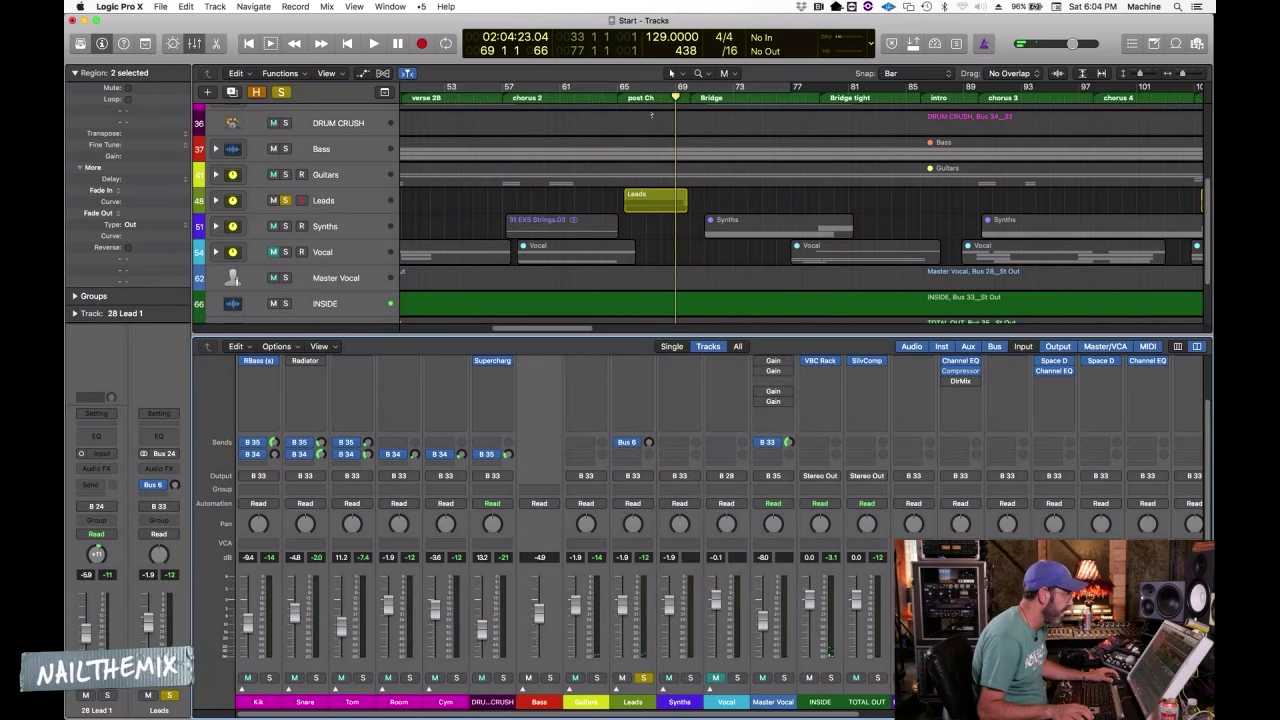
key("space")
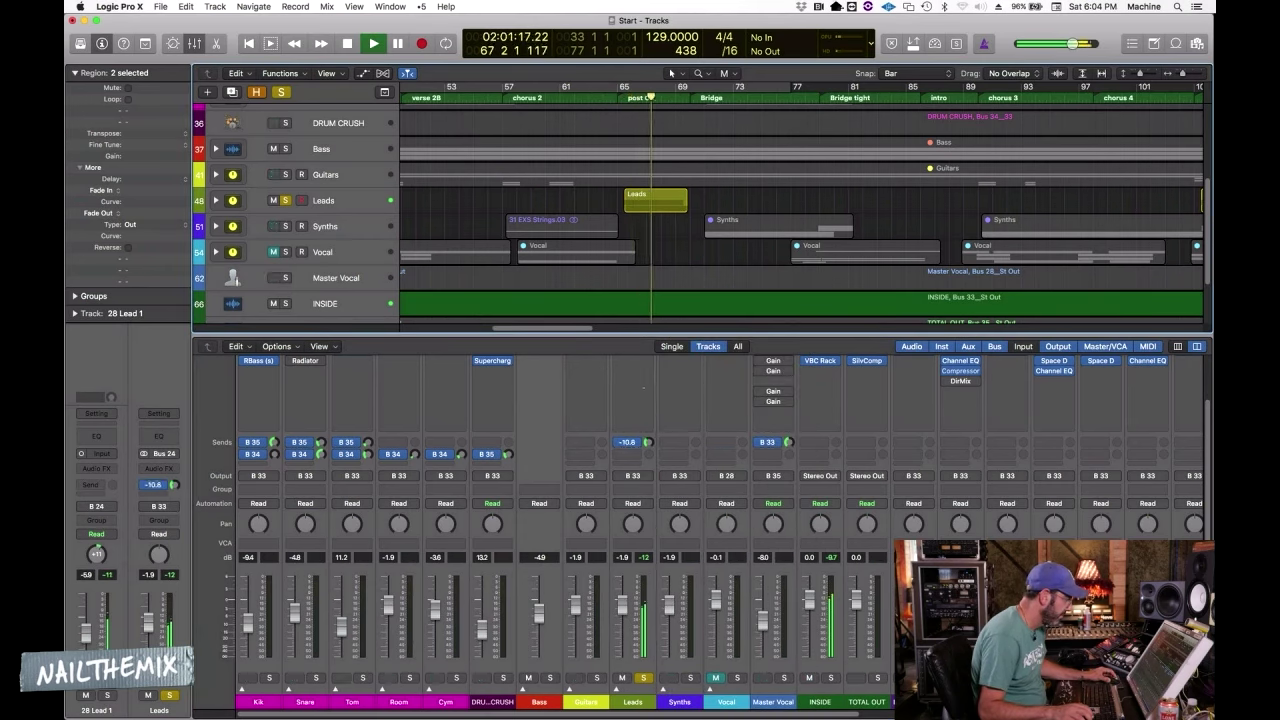
left_click(632, 705)
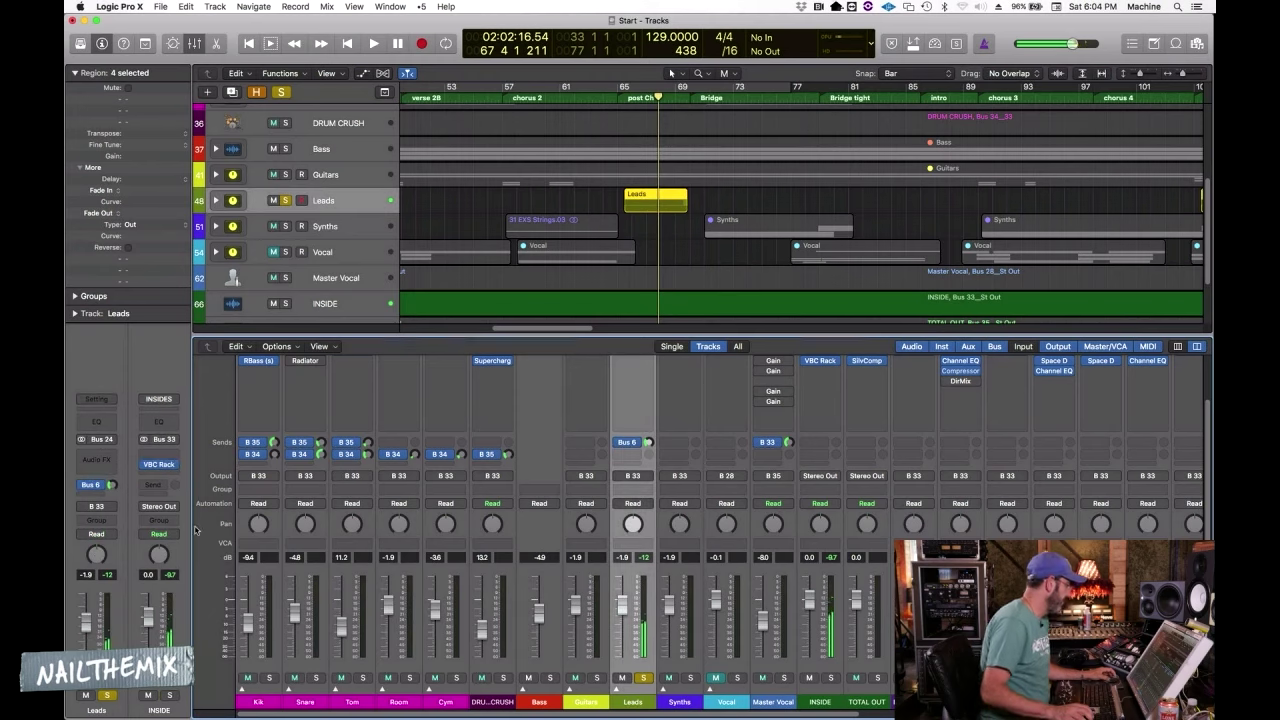
key("space")
left_click(648, 442)
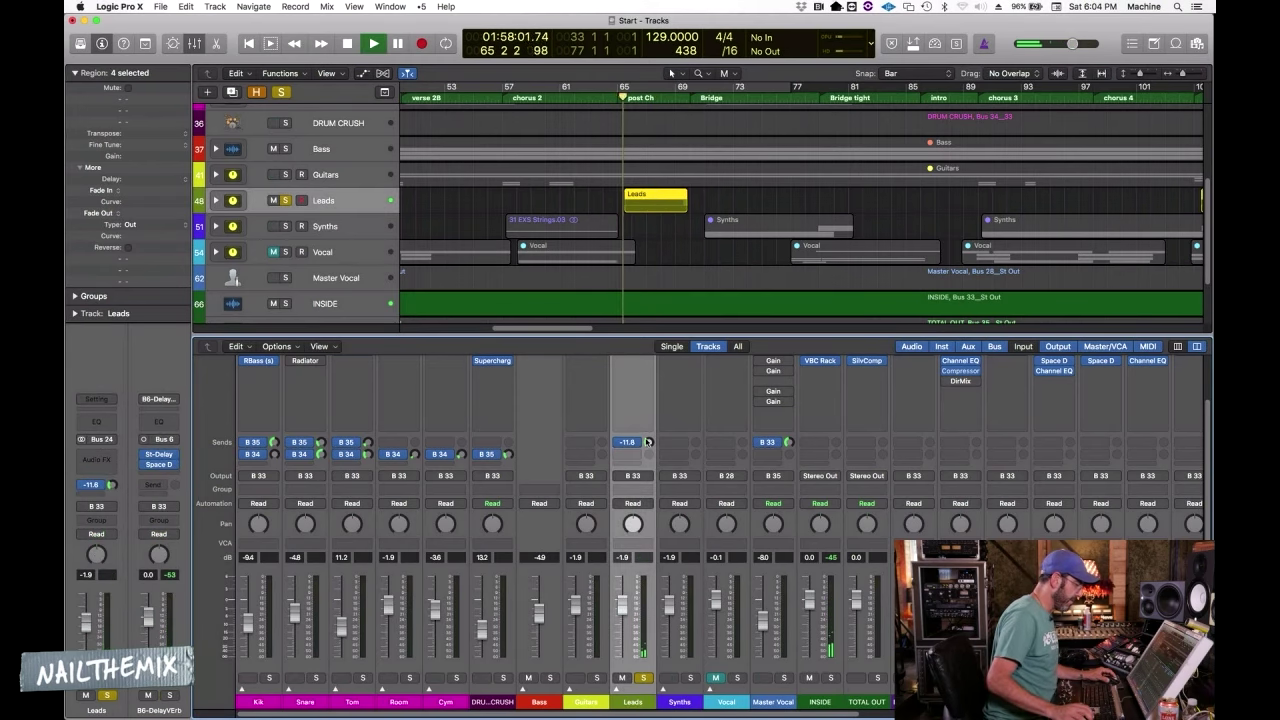
Open the Stereo Delay and Space Designer plug-ins on B6-DelayVErb, inspect their settings side by side, and close both
left_click(160, 455)
left_click(160, 465)
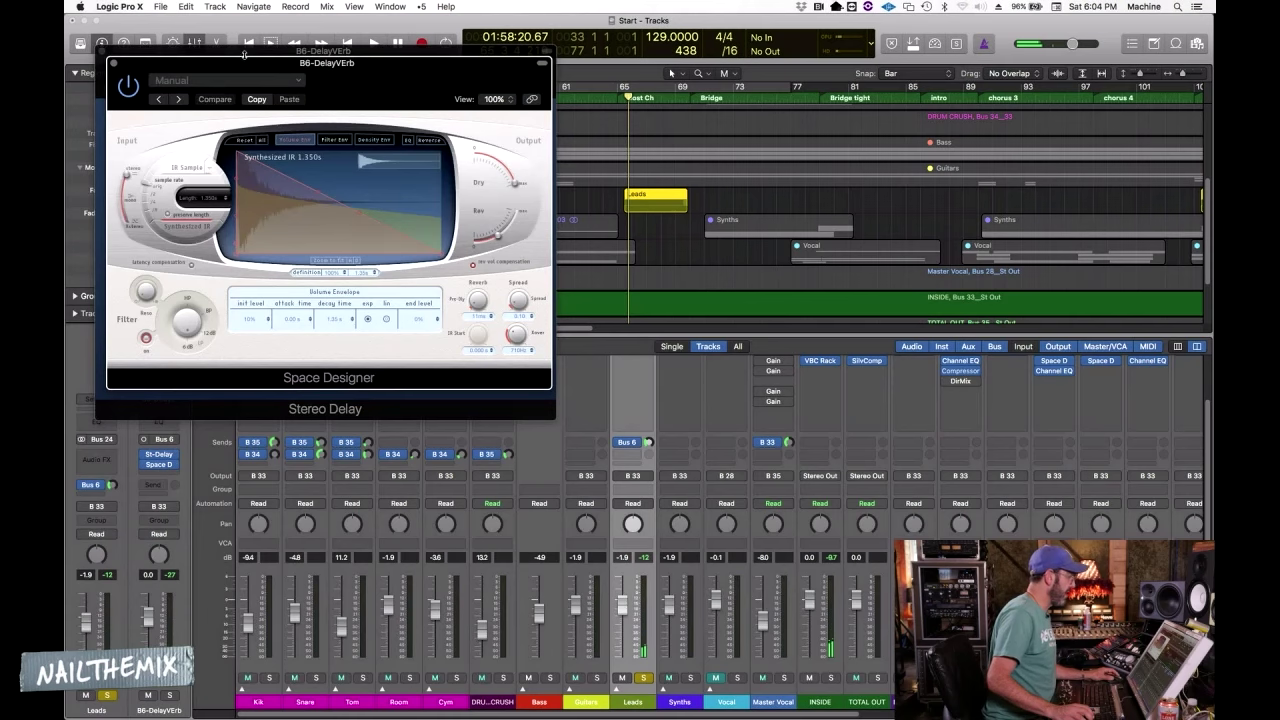
left_click_drag(244, 60, 826, 180)
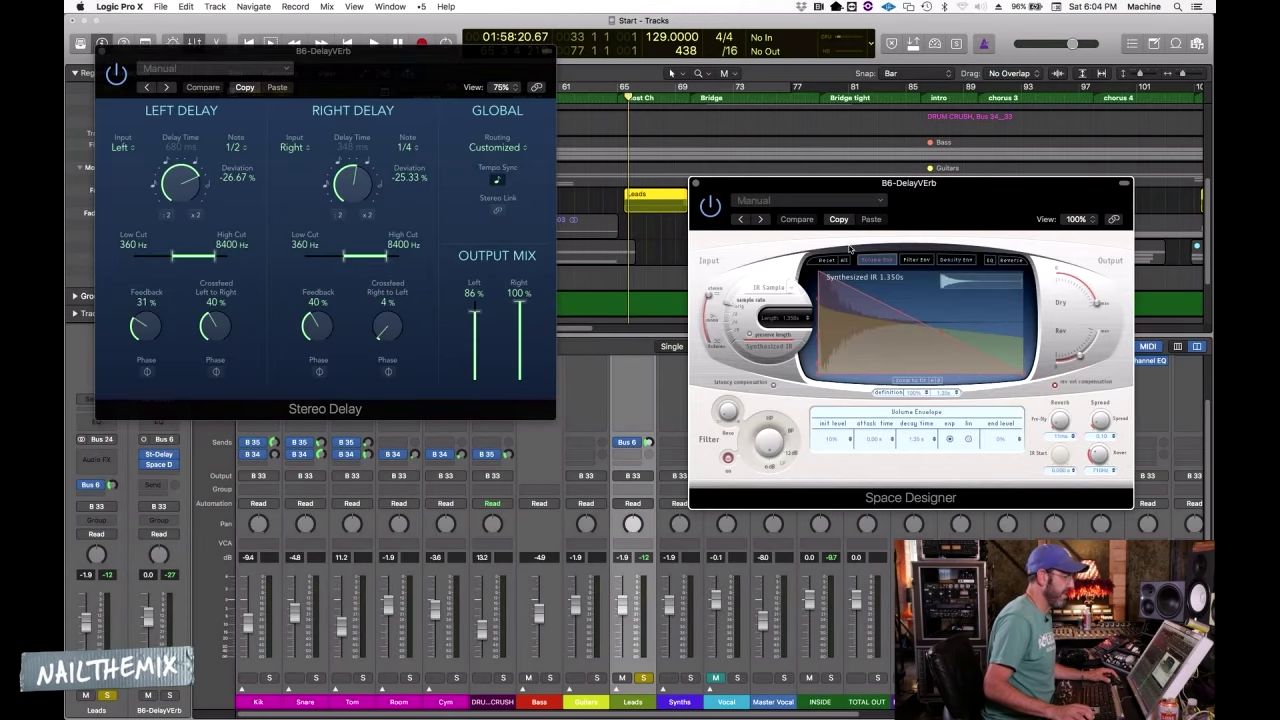
left_click(695, 184, "alt")
Play the post chorus in the full mix without the Leads solo and lower the Leads stack to about -5.2 dB
key("space")
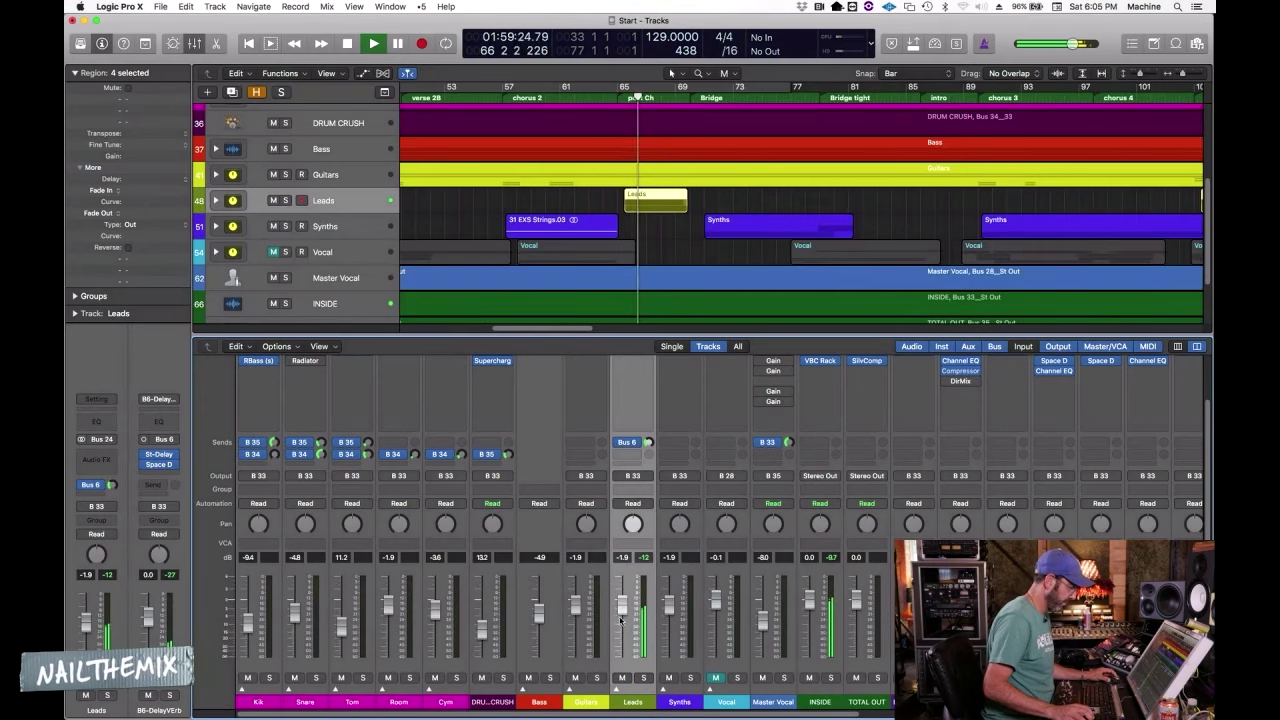
left_click_drag(621, 620, 621, 626)
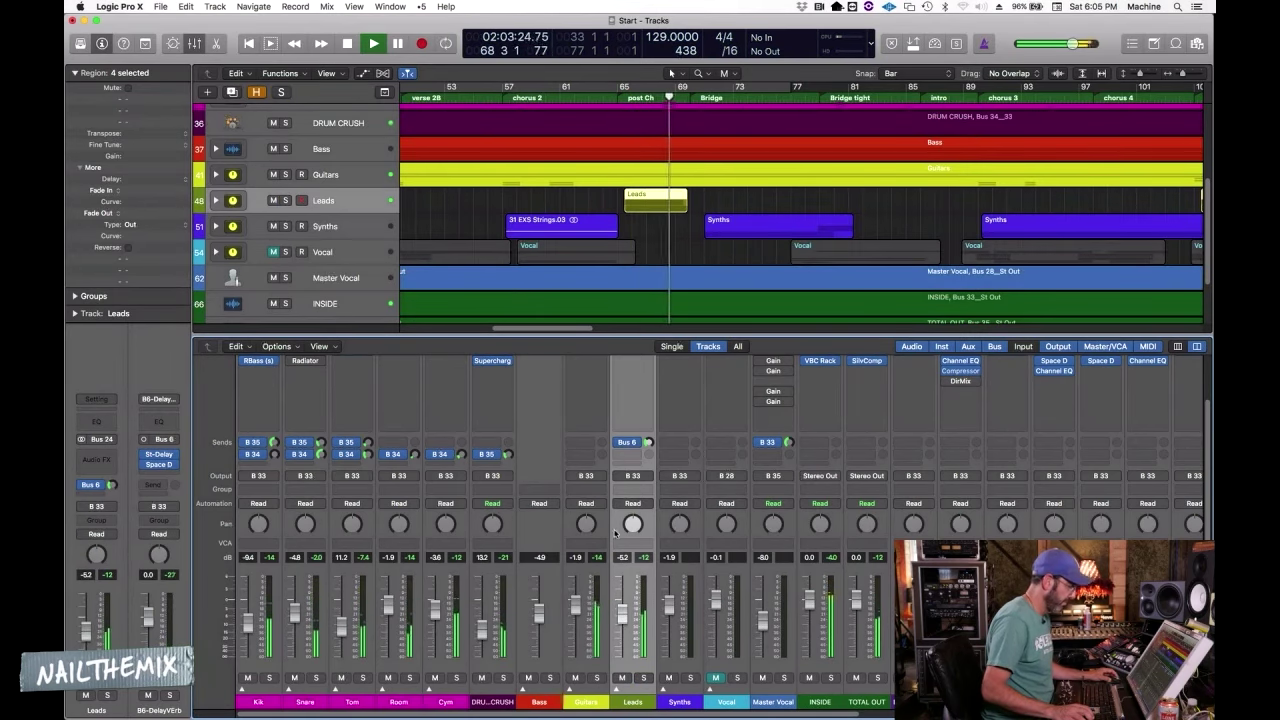
key("space")
Set 28 Lead 1 to about -4.6 dB with pan +14, and pull 29 Lead 2 fully down with pan -23
left_click(616, 689)
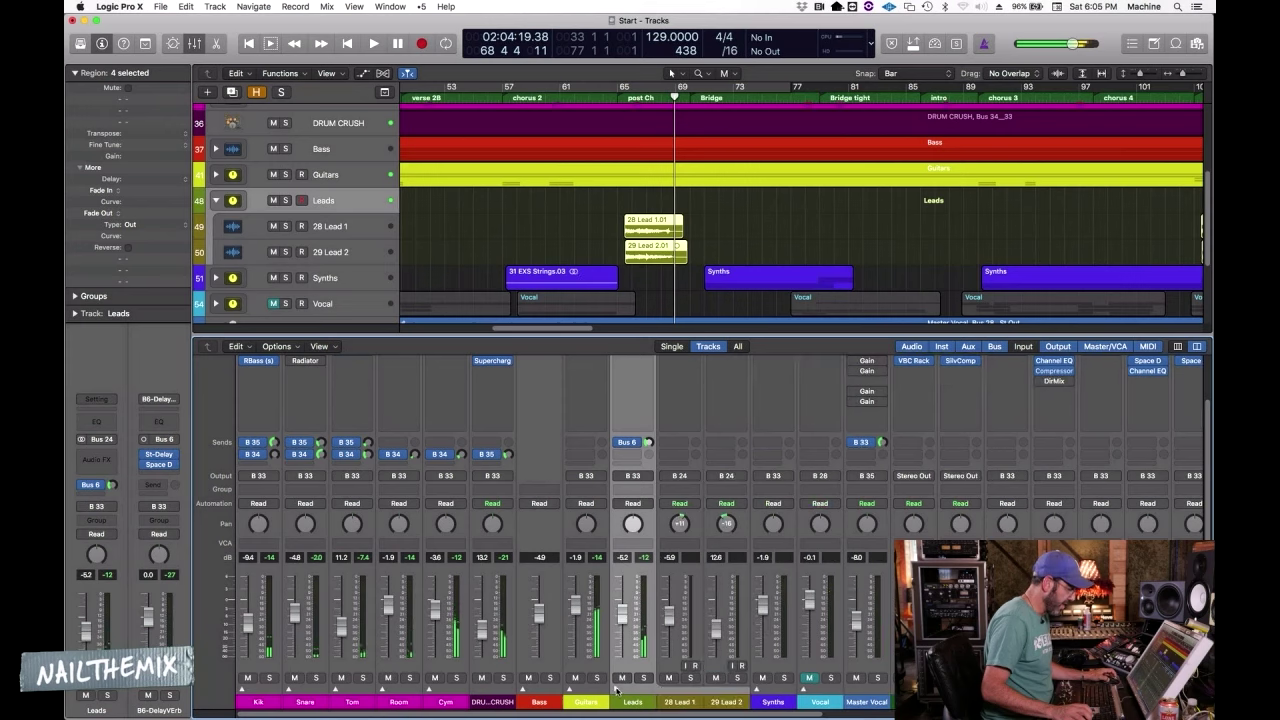
left_click(670, 705)
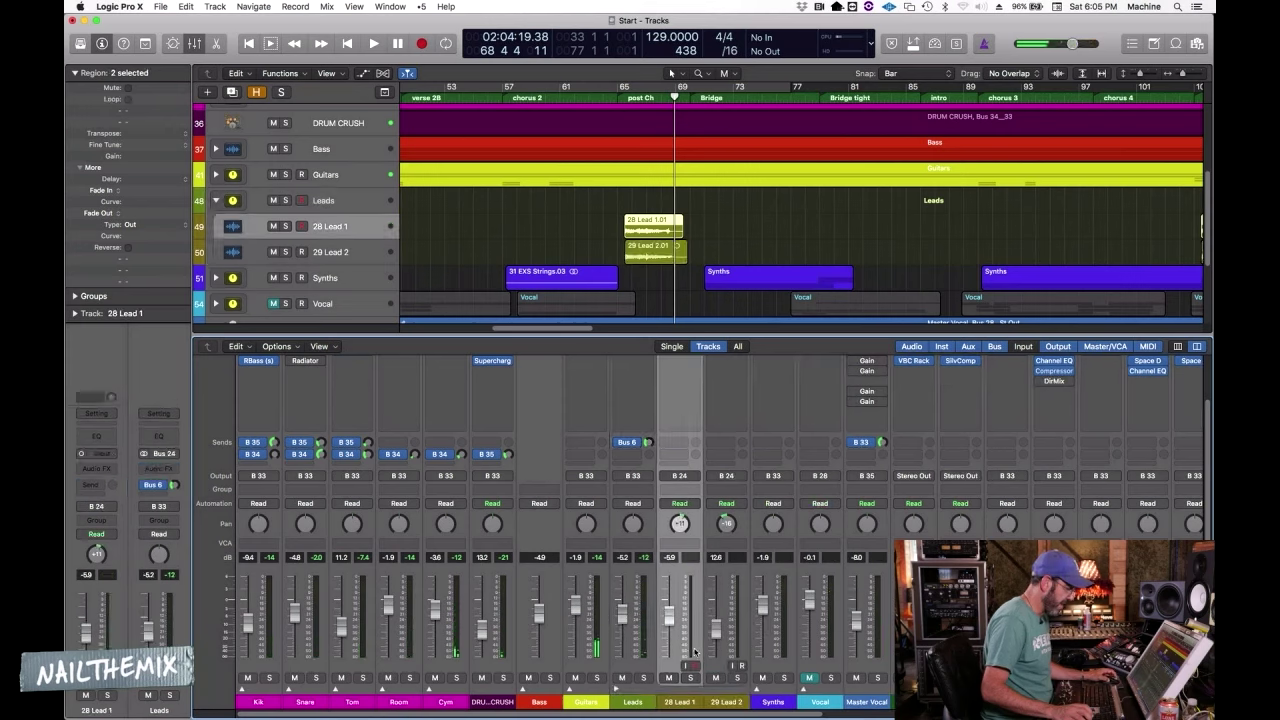
left_click_drag(715, 627, 716, 660)
left_click(617, 98)
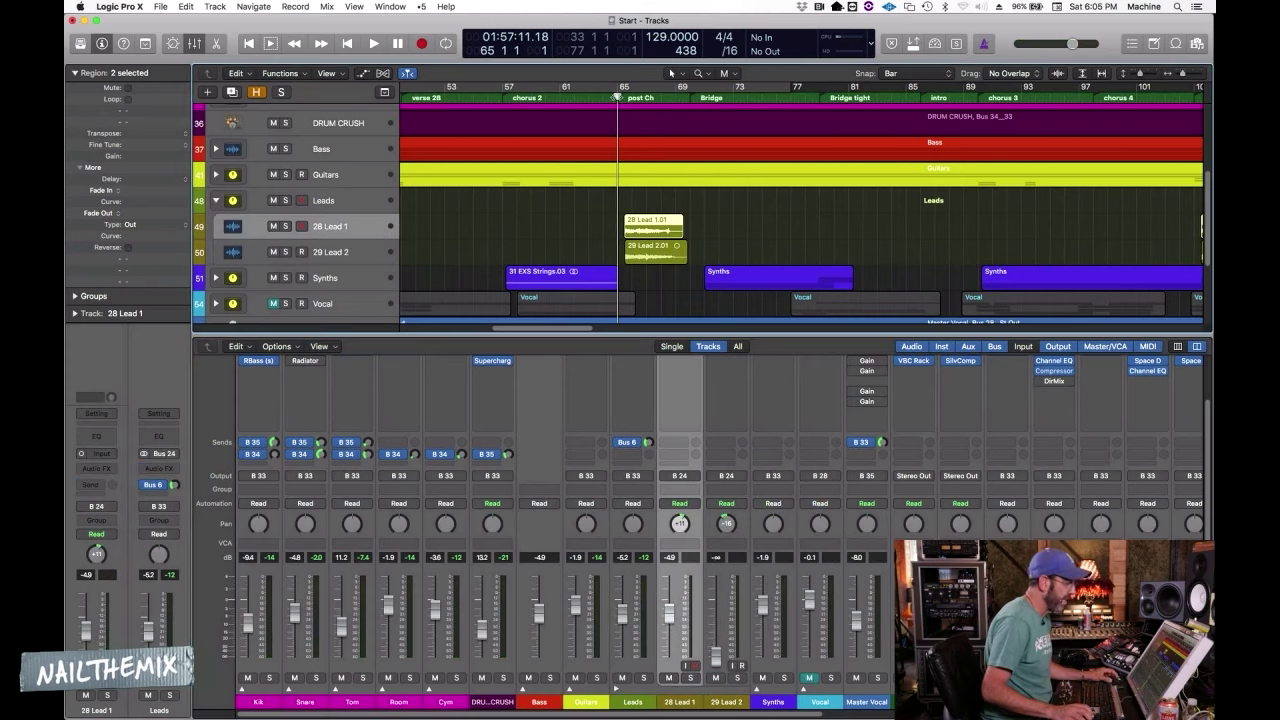
left_click_drag(685, 537, 685, 531)
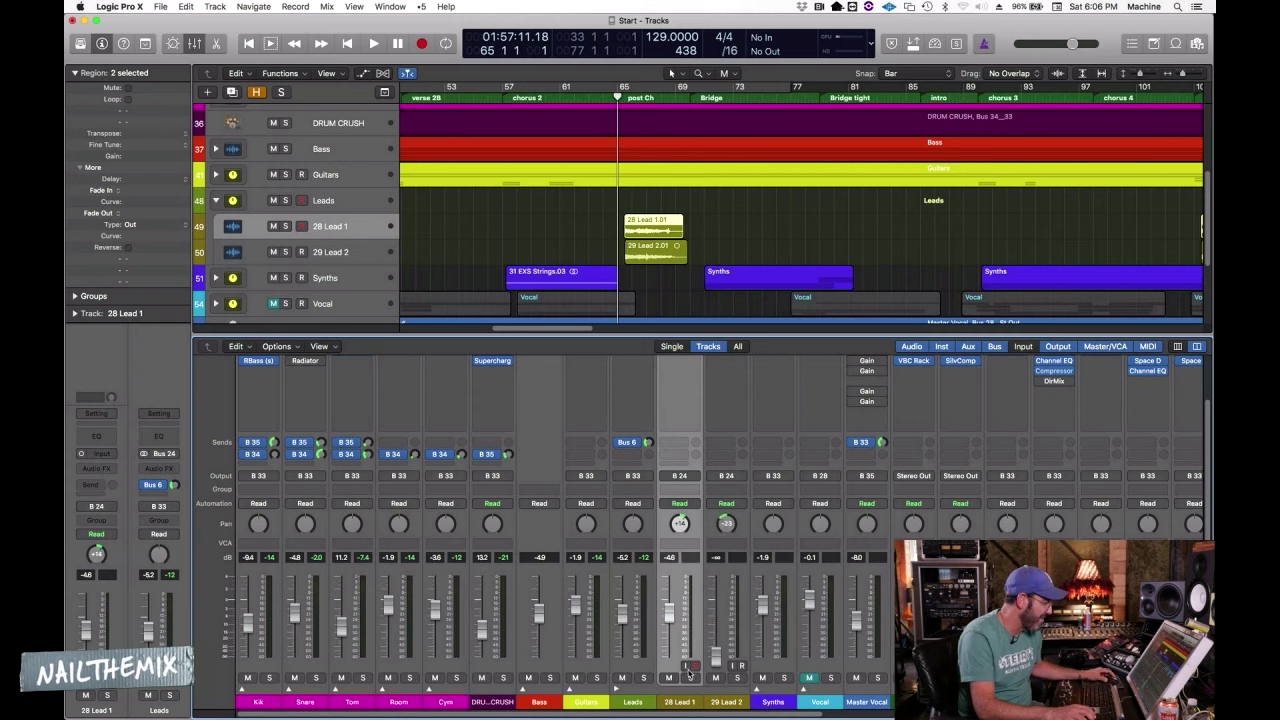
Solo both lead tracks, play from bar 65, and set 29 Lead 2 to about -11.8 dB with pan -31
left_click(690, 679)
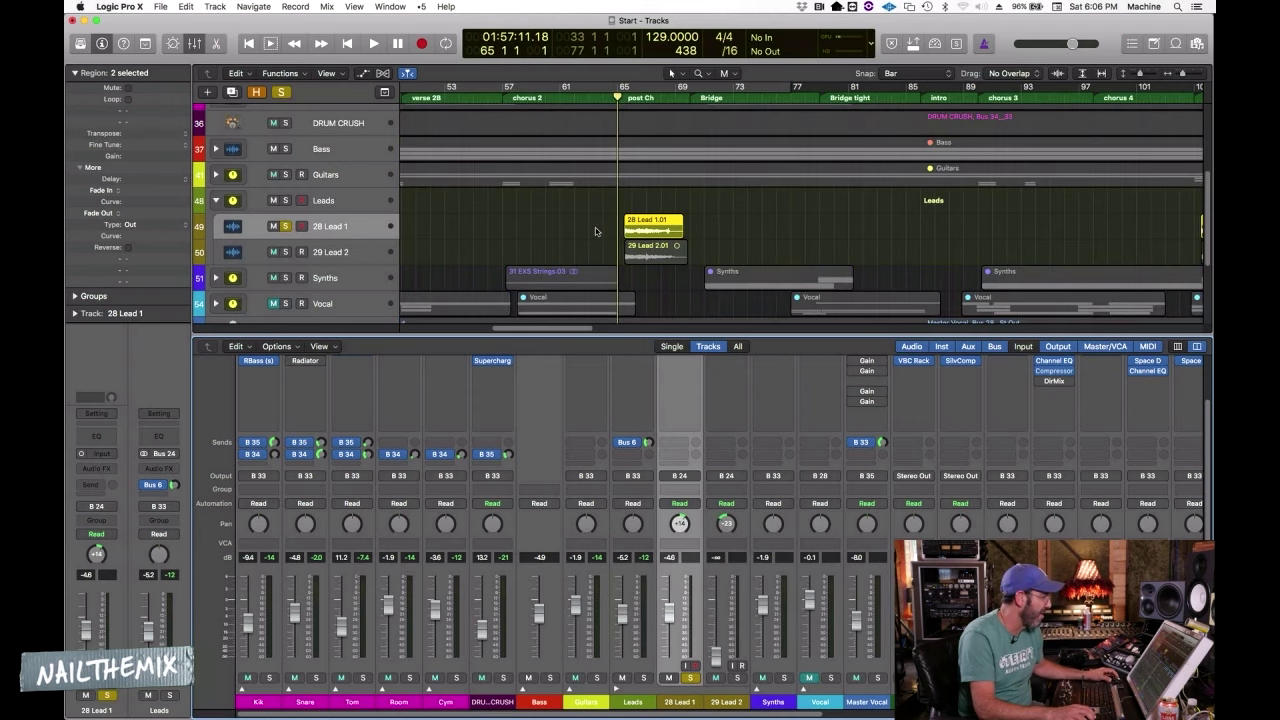
left_click(285, 252)
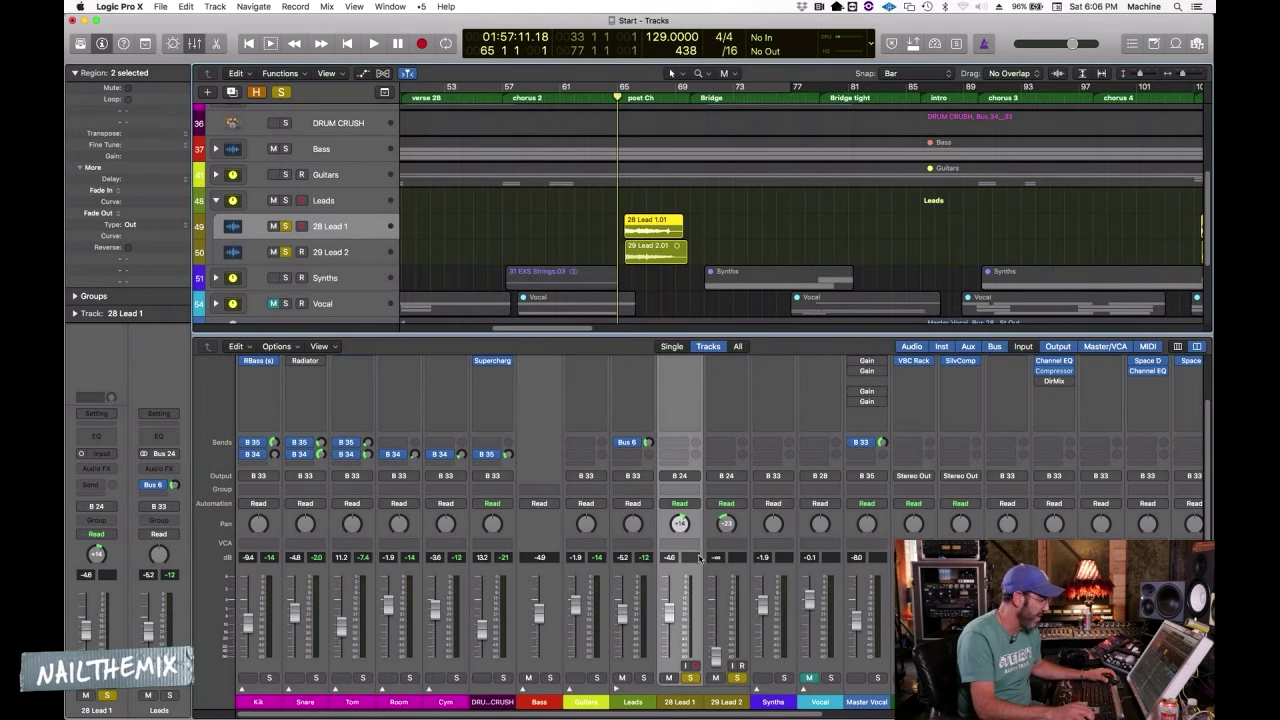
key("space")
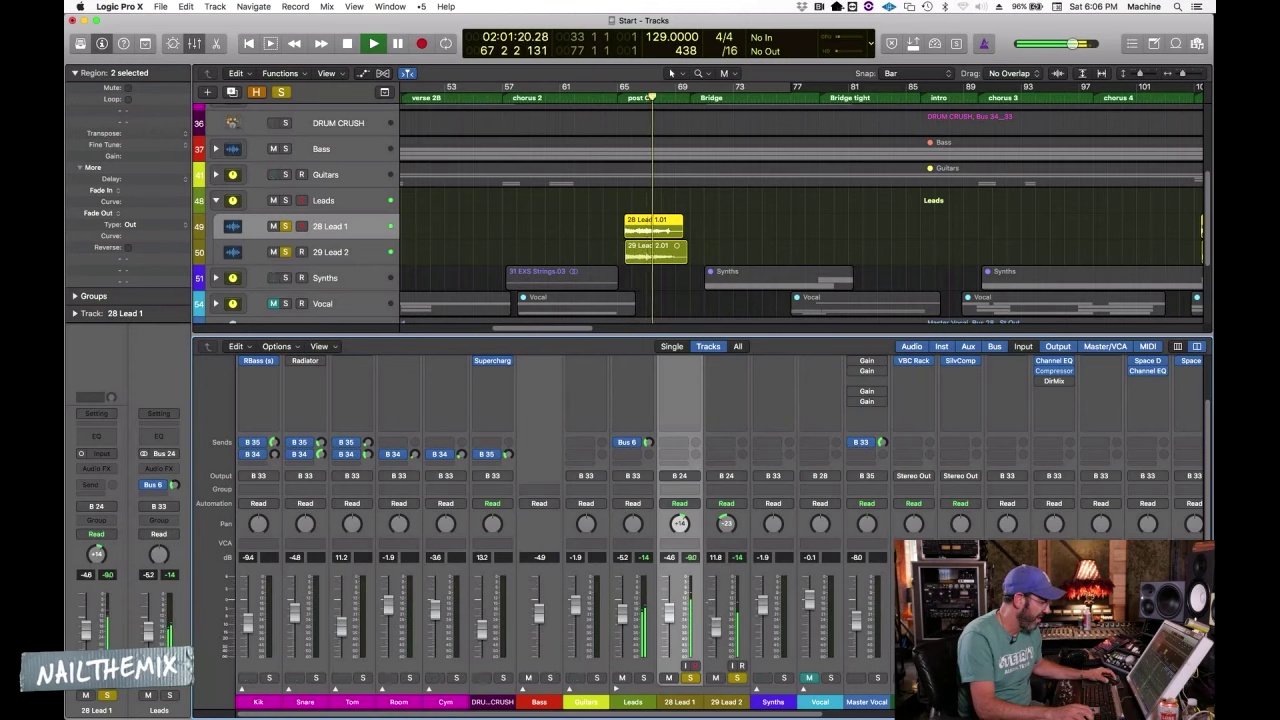
key("space")
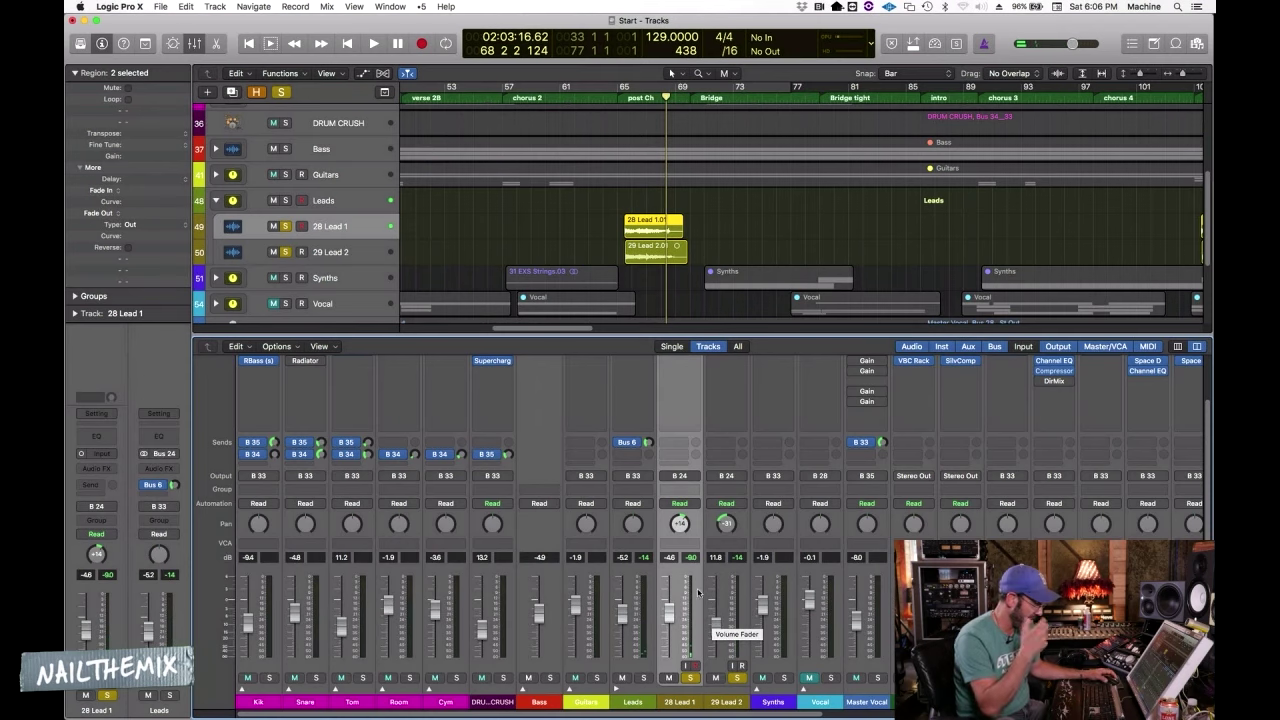
Replay the post chorus and turn off both lead solos to hear the leads in the full mix
key("space")
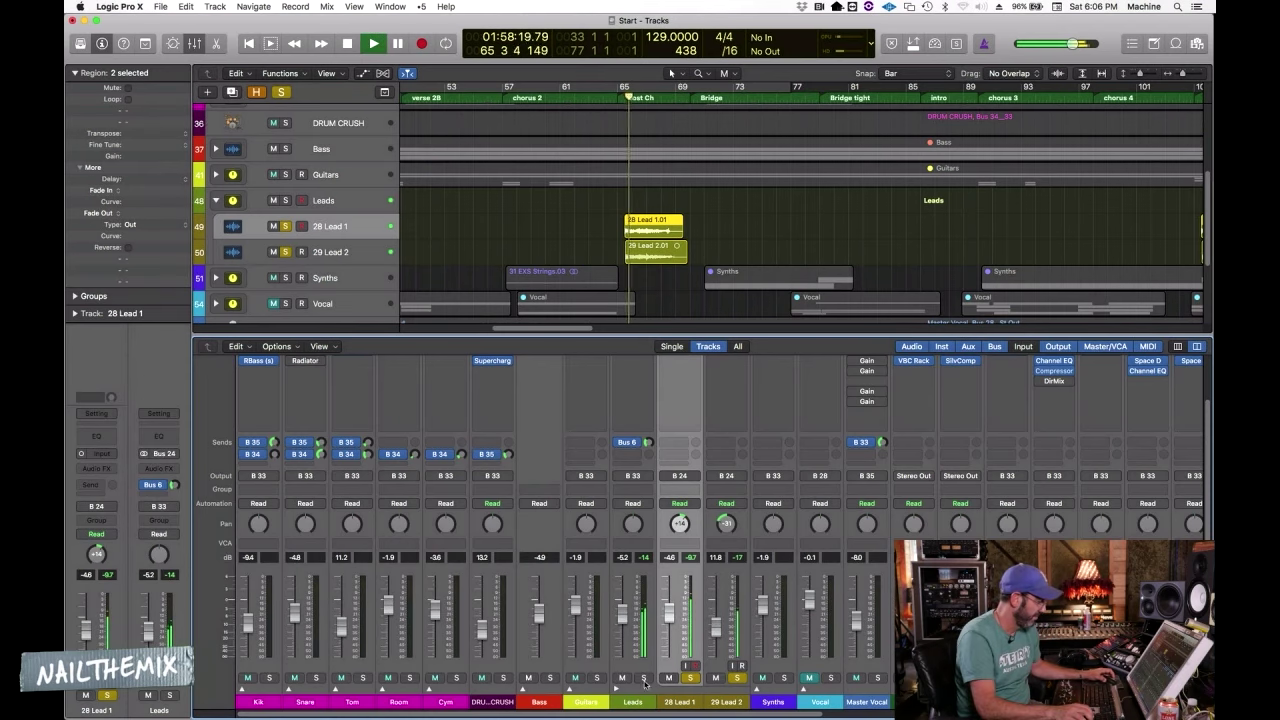
left_click(733, 679, "alt")
left_click(736, 678)
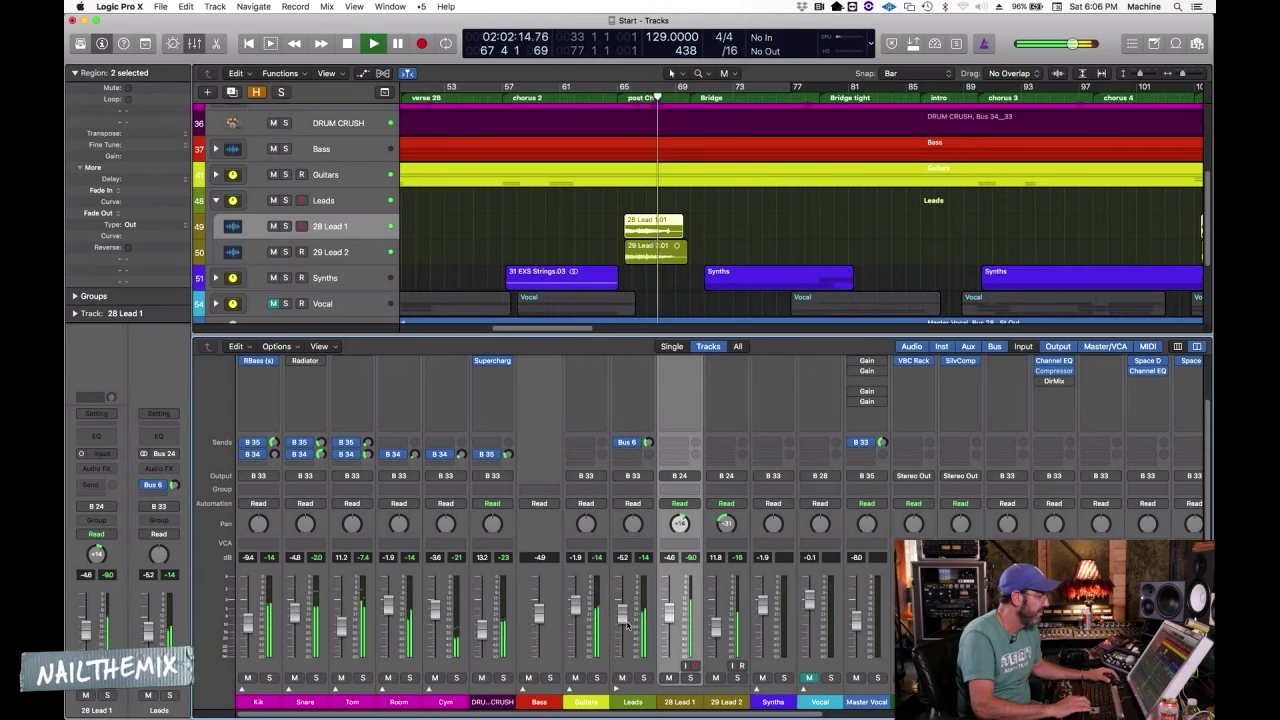
Play the final post chorus around bar 105 and lower the Leads stack to about -5.4 dB
key("Up")
key("Up")
key("Up")
key("super+Left")
key("super+Left")
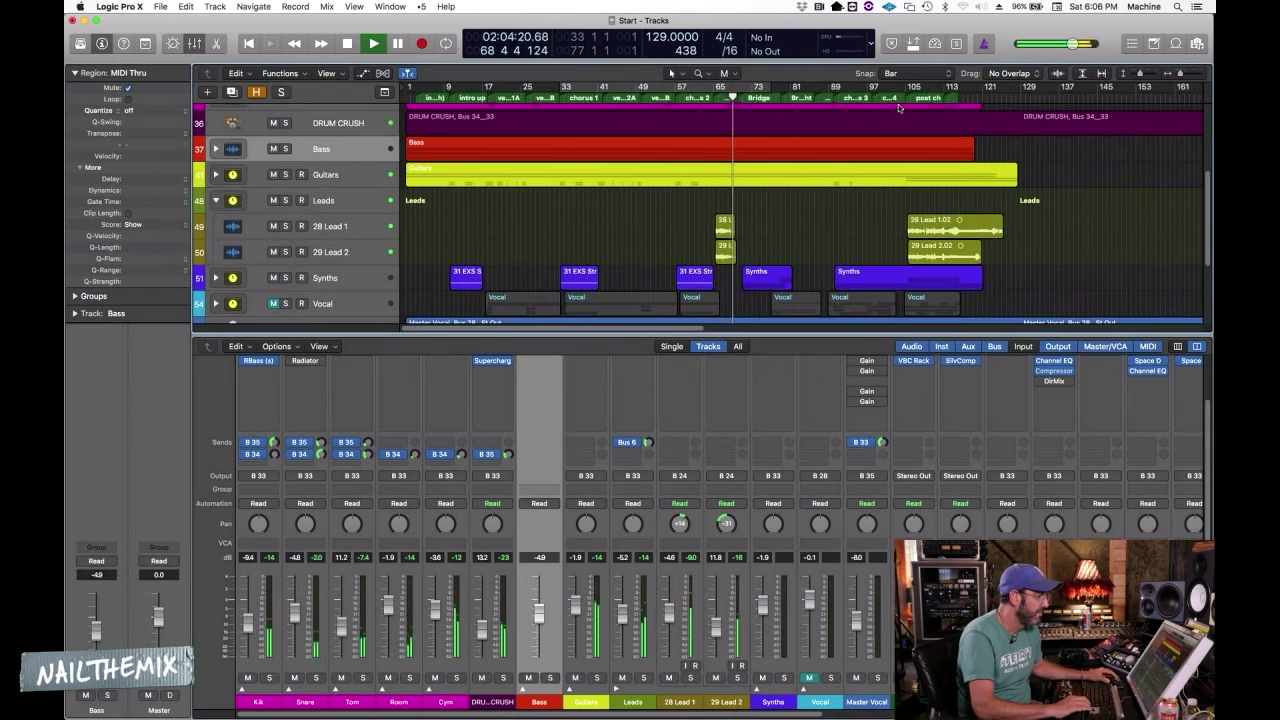
key("super+Up")
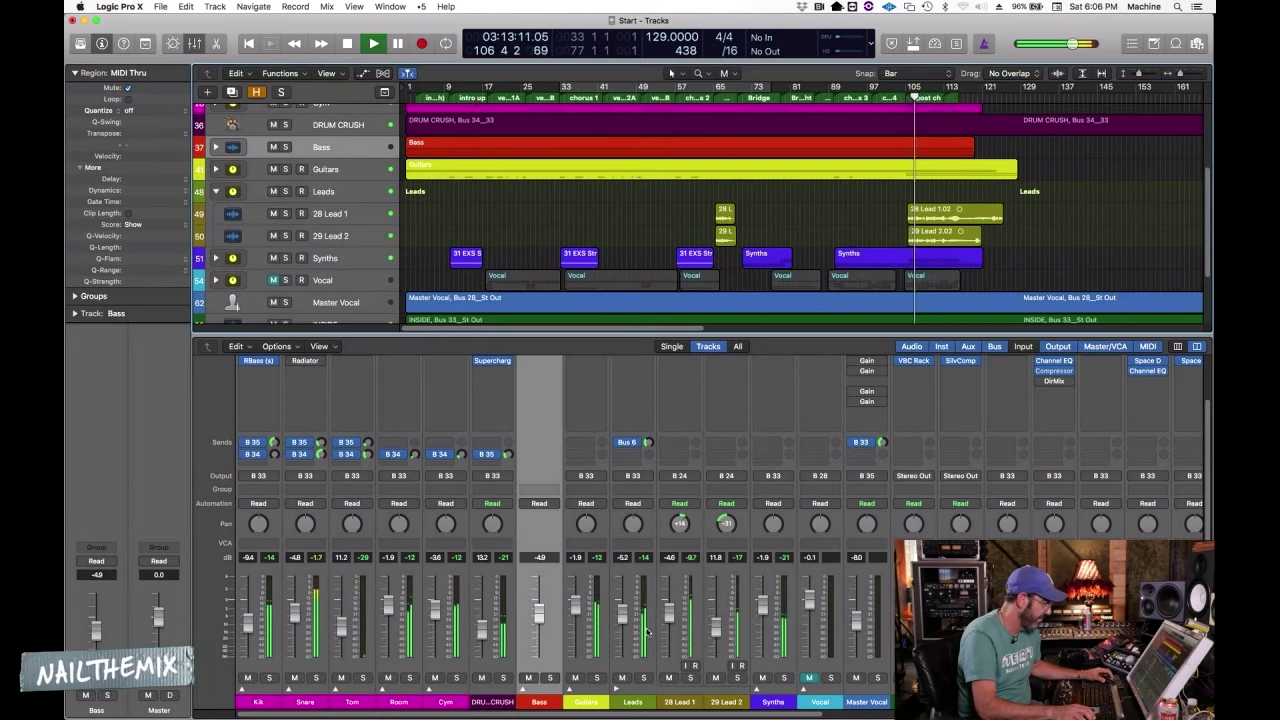
left_click(616, 688)
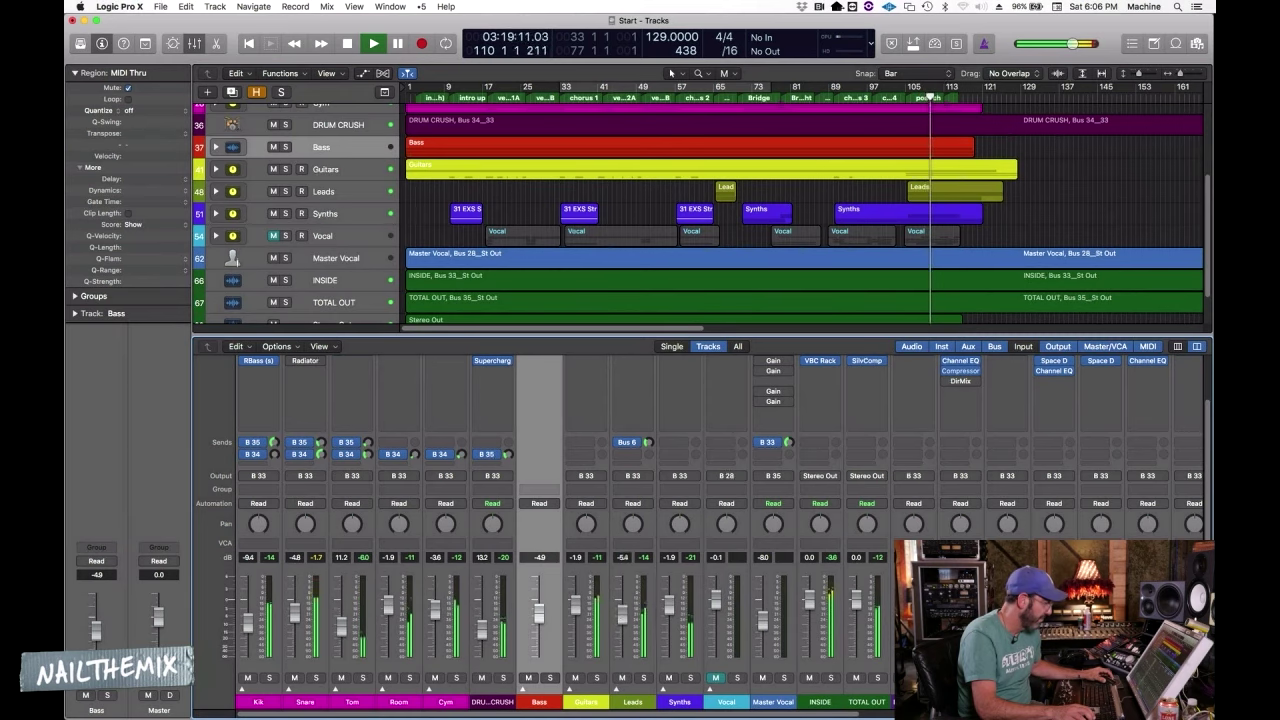
key("space")
left_click(215, 214)
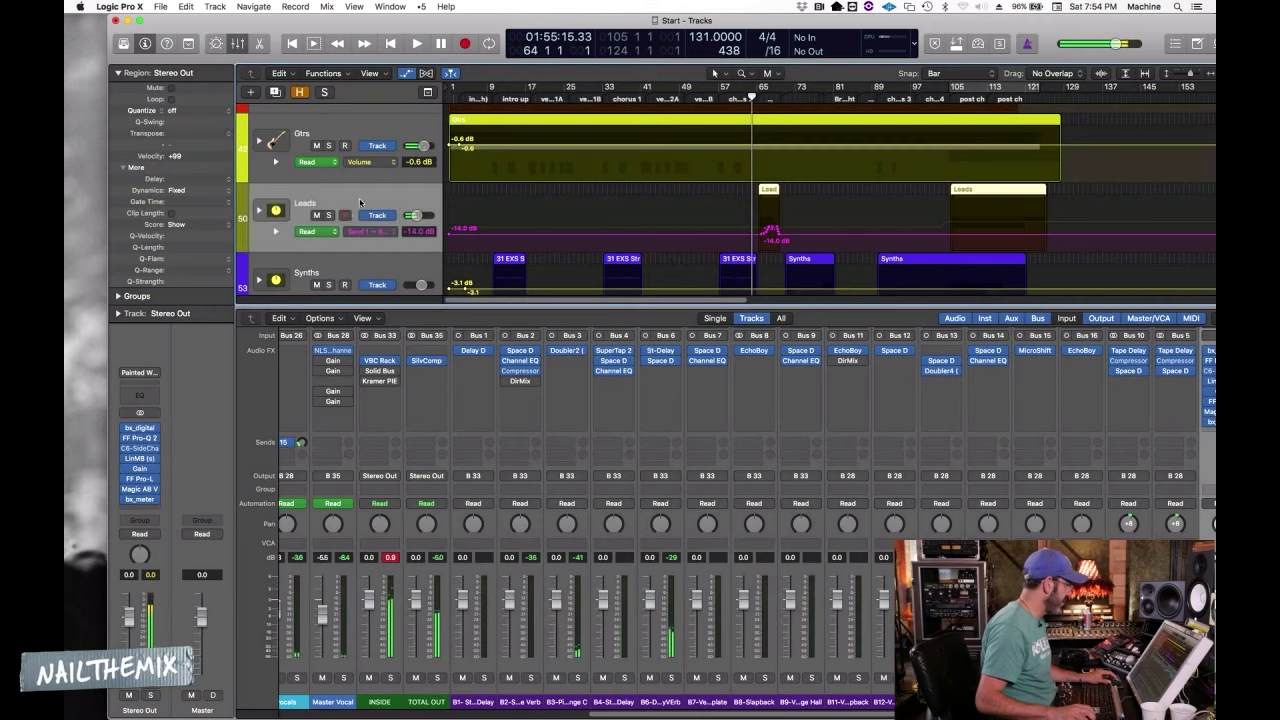
Record a Touch-mode volume automation ride on the Leads track over the post chorus and return the track to Read
left_click(309, 247)
key("space")
key("ctrl+super+t")
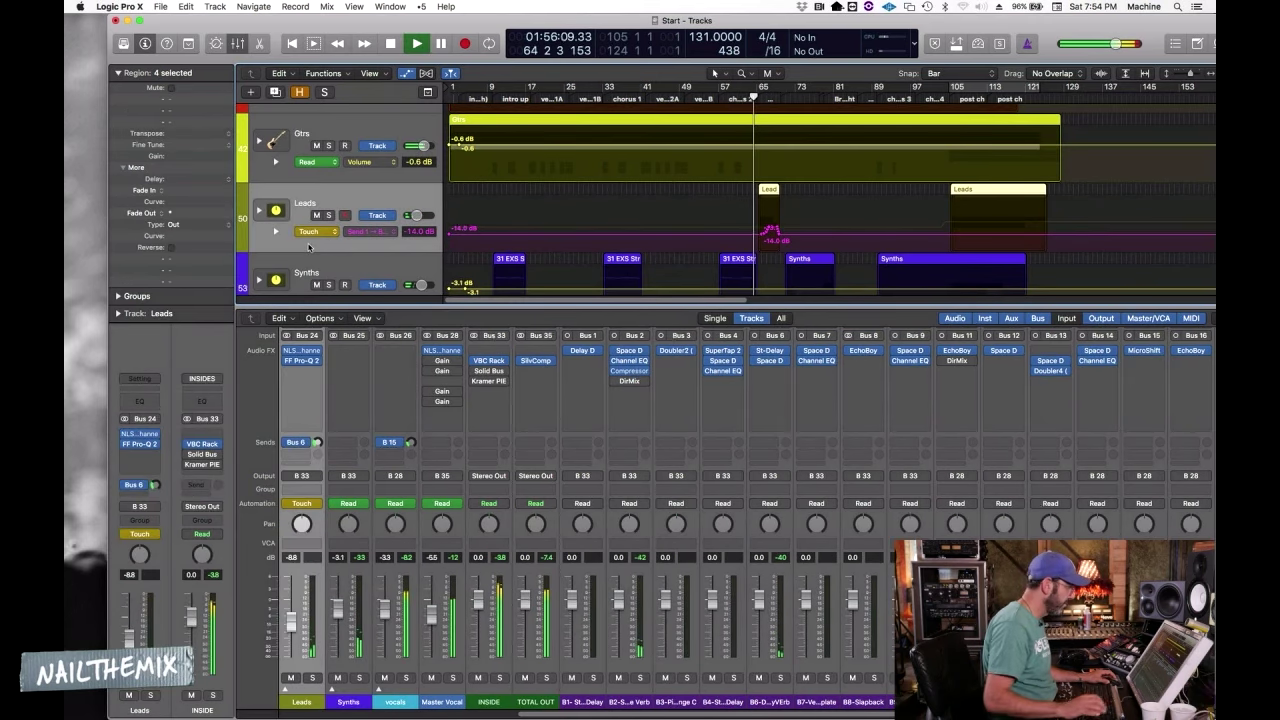
left_click_drag(292, 624, 292, 621)
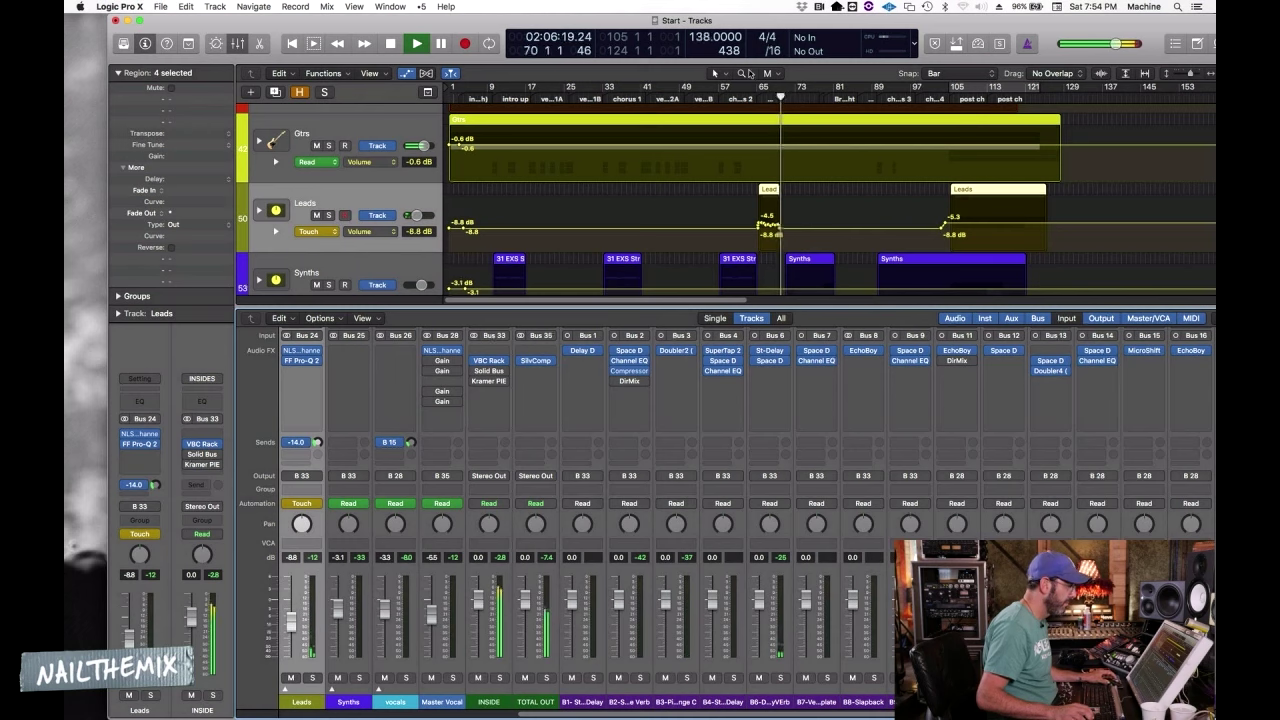
key("space")
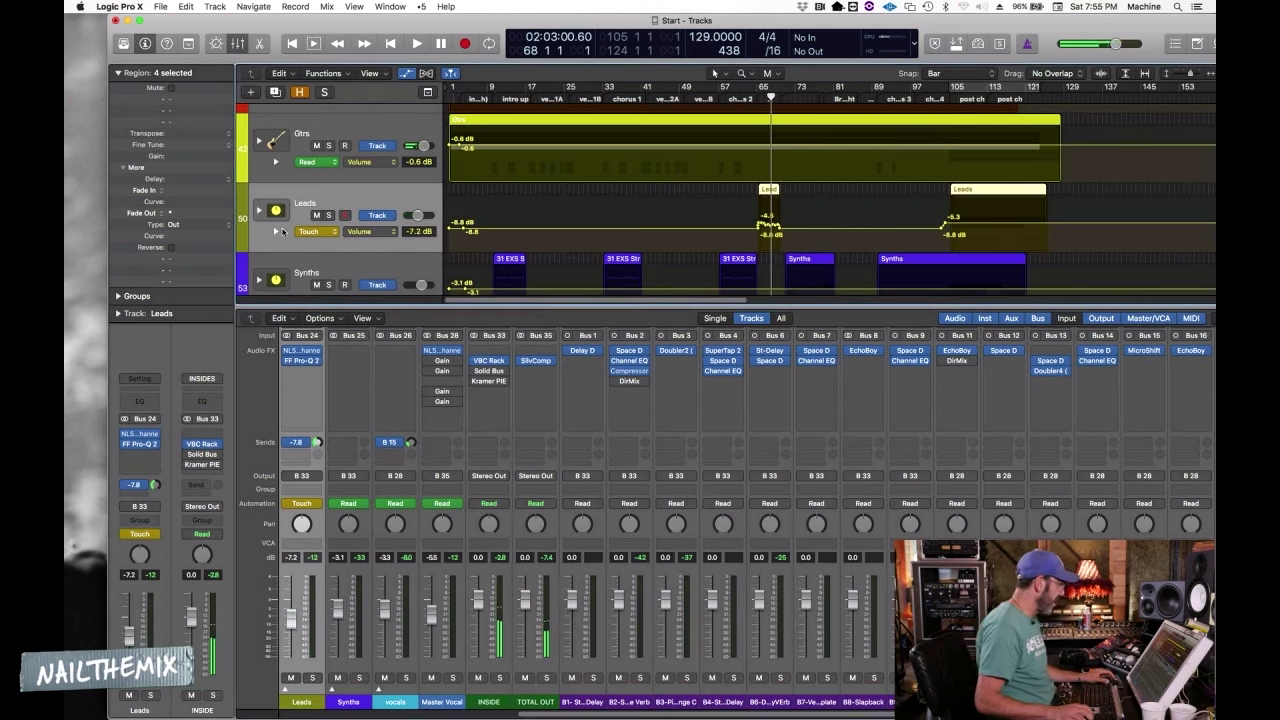
left_click(300, 231)
left_click(310, 220)
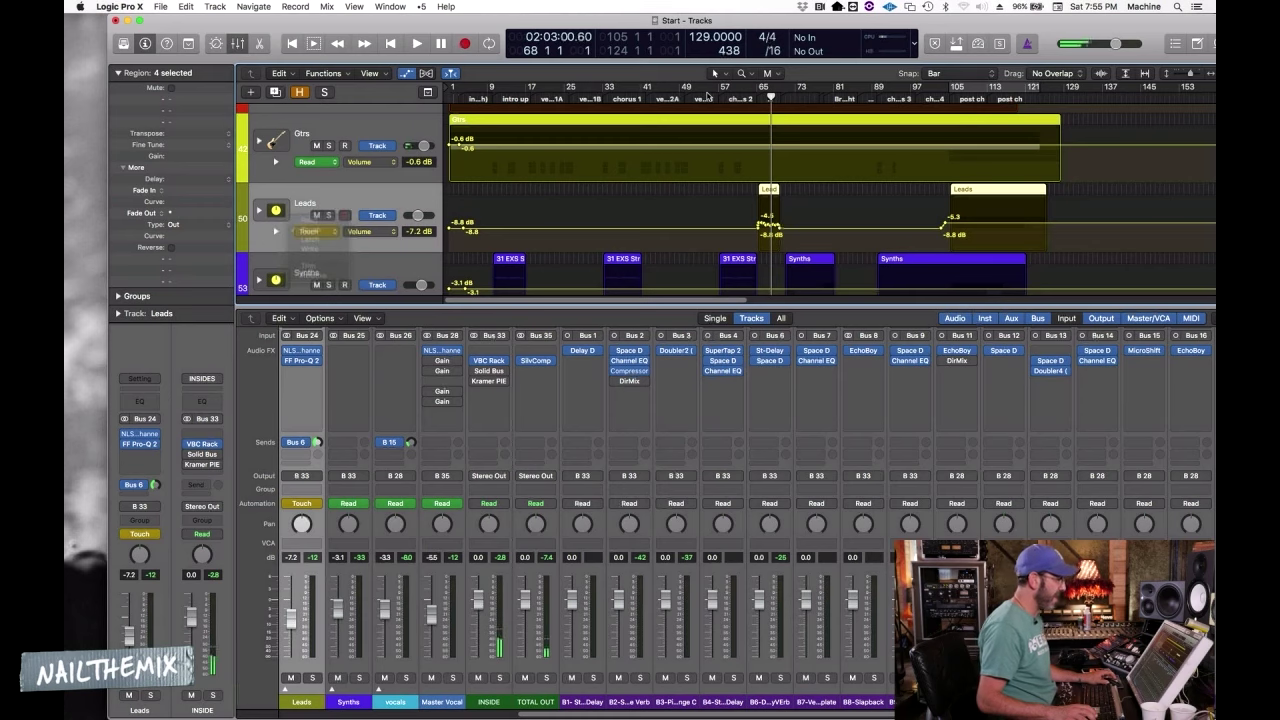
Check the tracks inside the Rooms stack, play the mix, and solo the Rooms channel to hear it alone
scroll(706, 96, "up", 5)
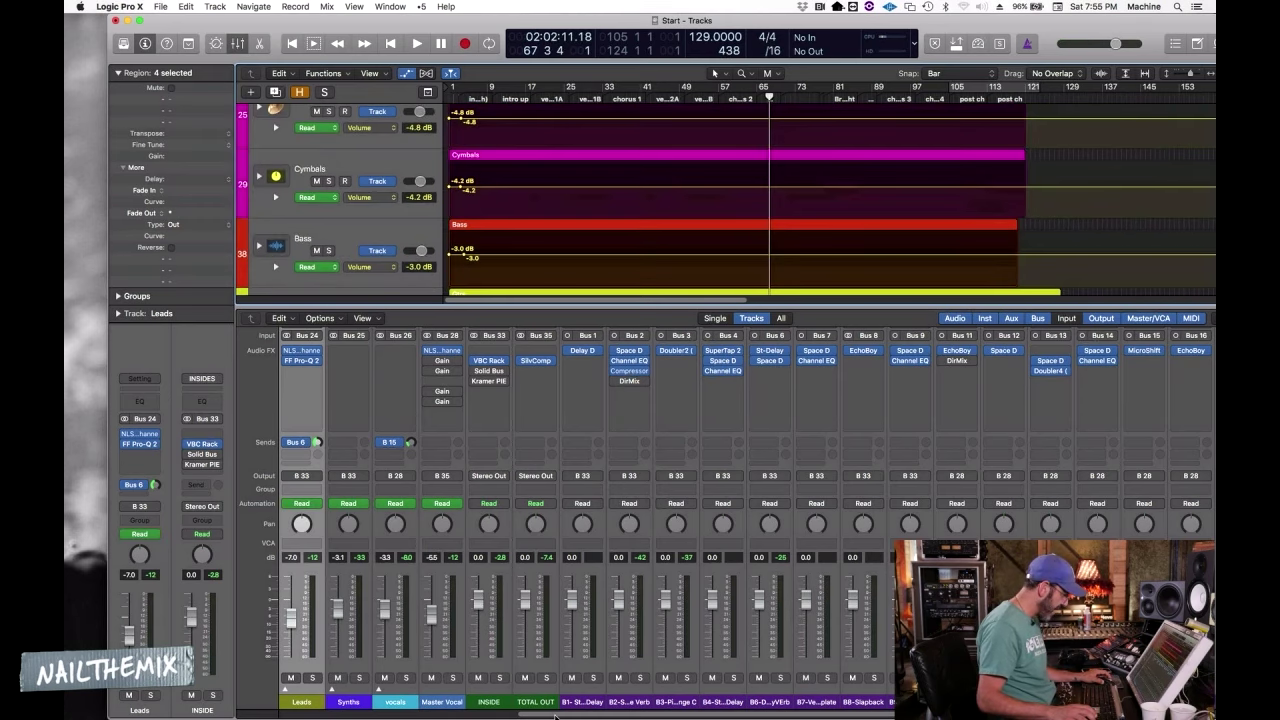
scroll(330, 707, "left", 7)
scroll(330, 707, "left", 2)
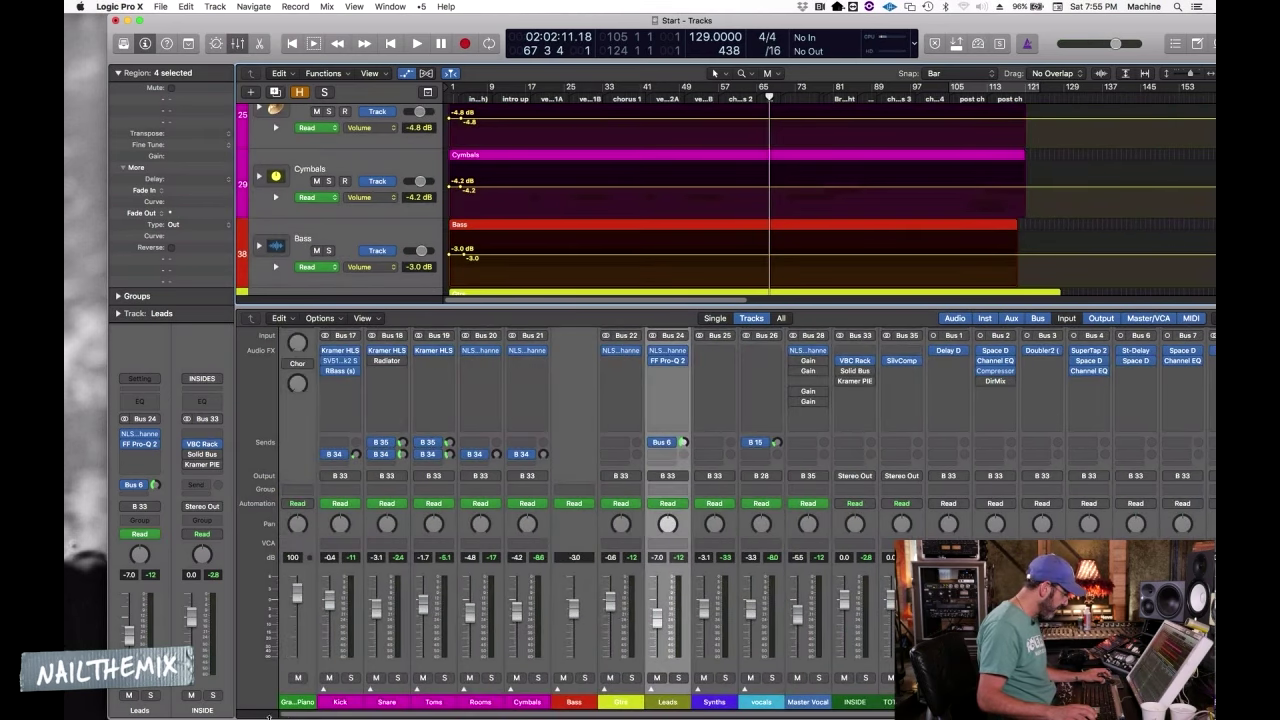
left_click(462, 690)
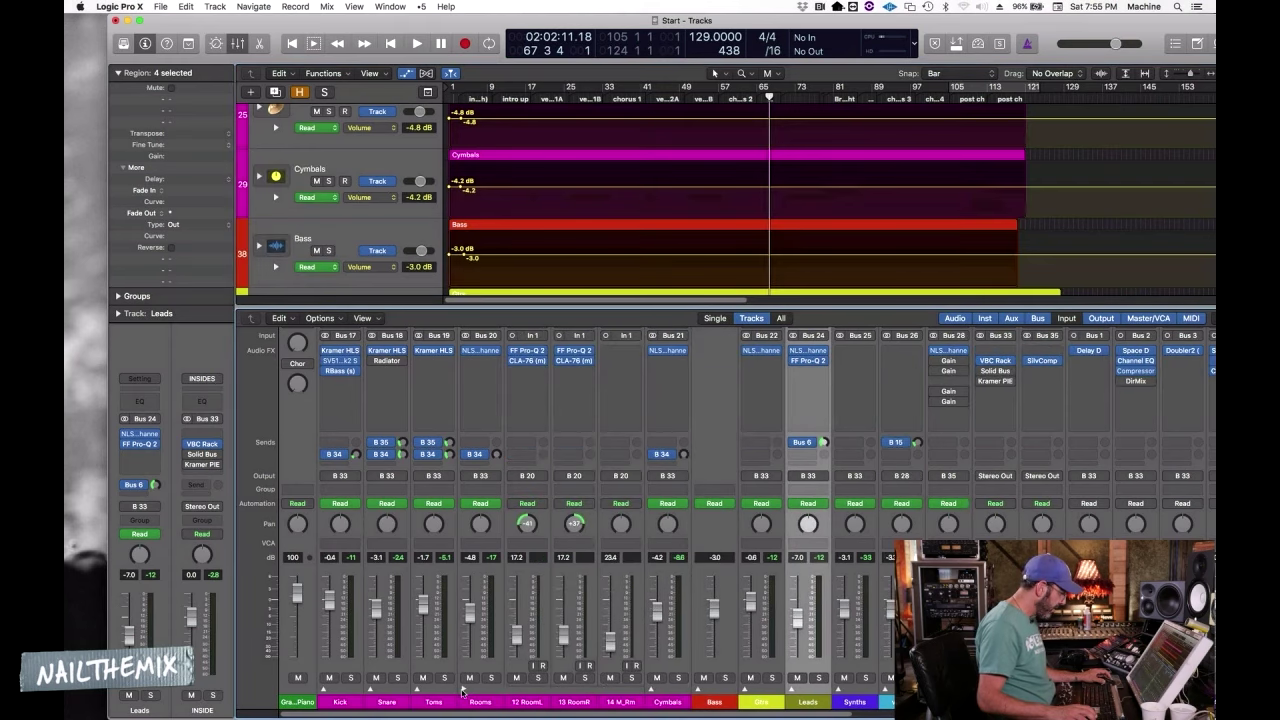
left_click(462, 690)
key("space")
left_click(480, 702)
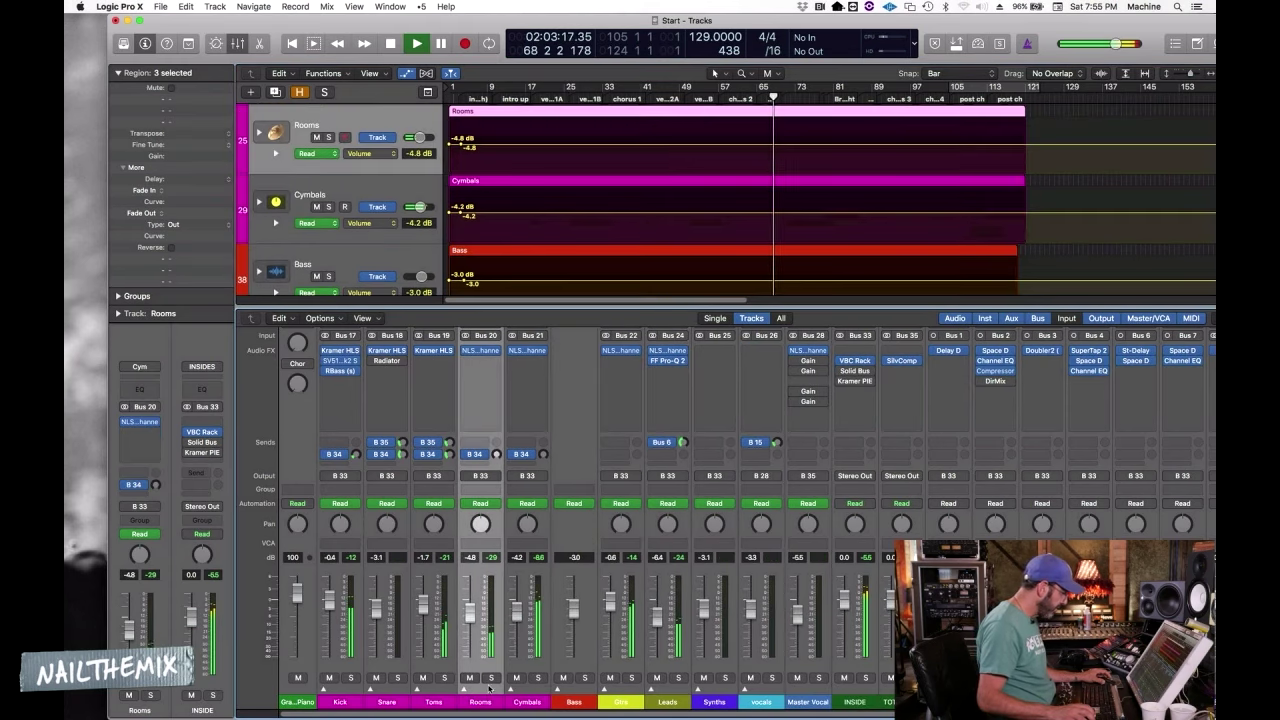
left_click(491, 678)
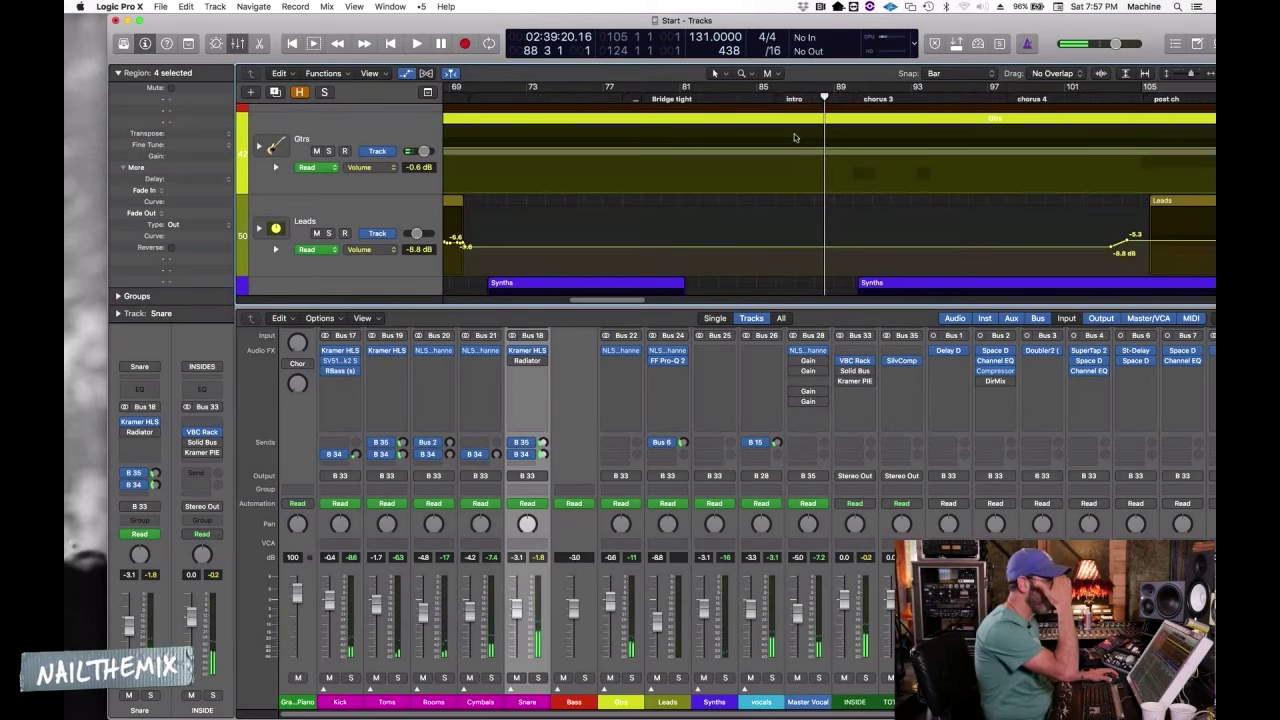
Select the Gtrs stack and listen to the mix from bar 88 into chorus 3, cycling bars 89 to 91
left_click(814, 98)
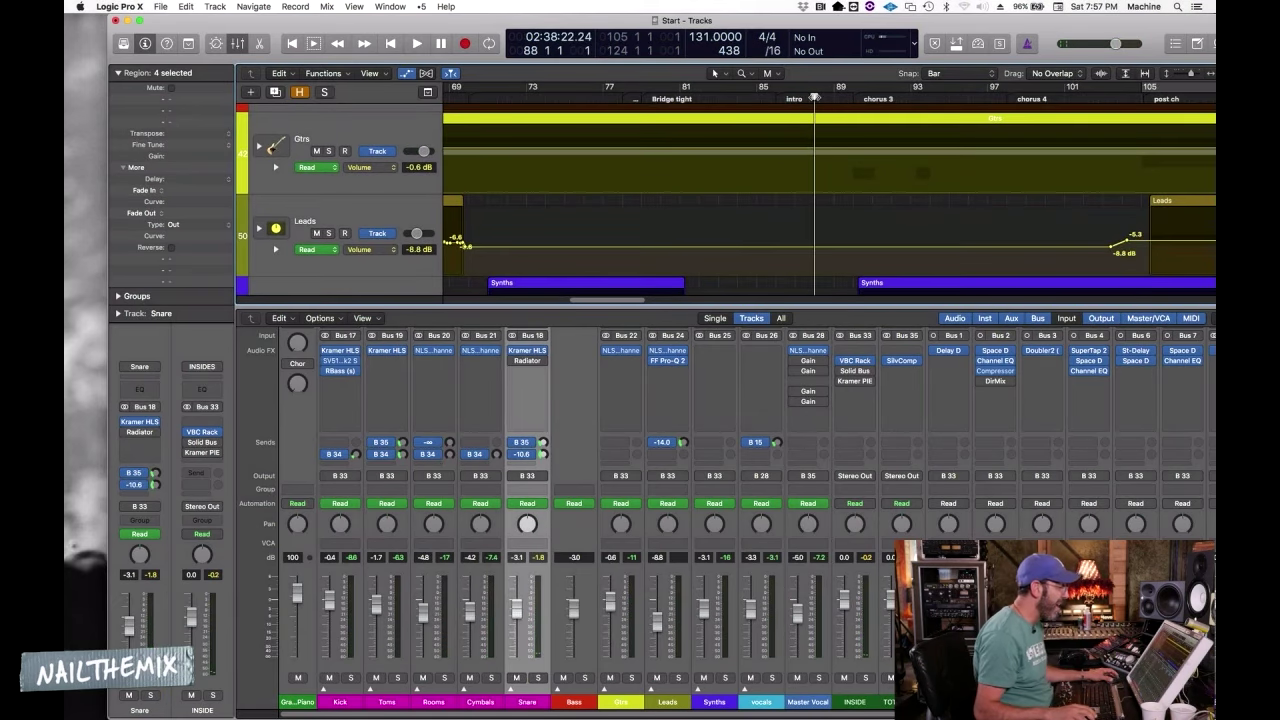
left_click(821, 98)
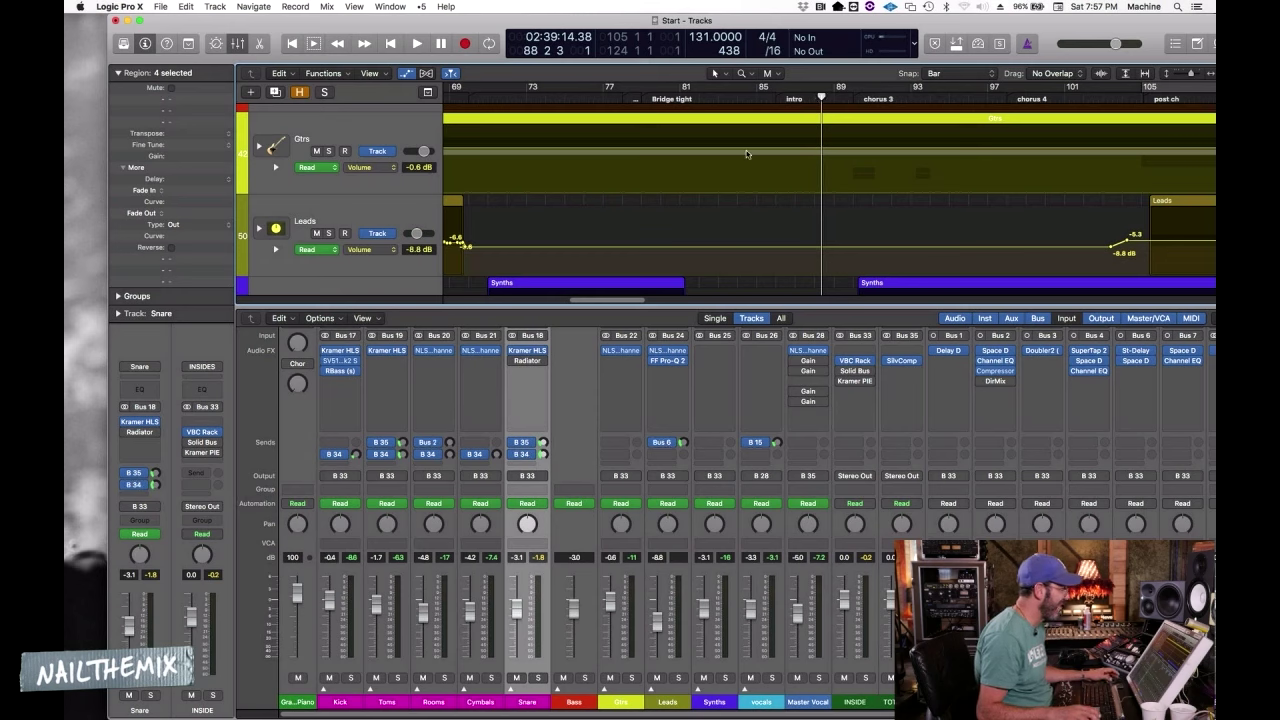
left_click(322, 156)
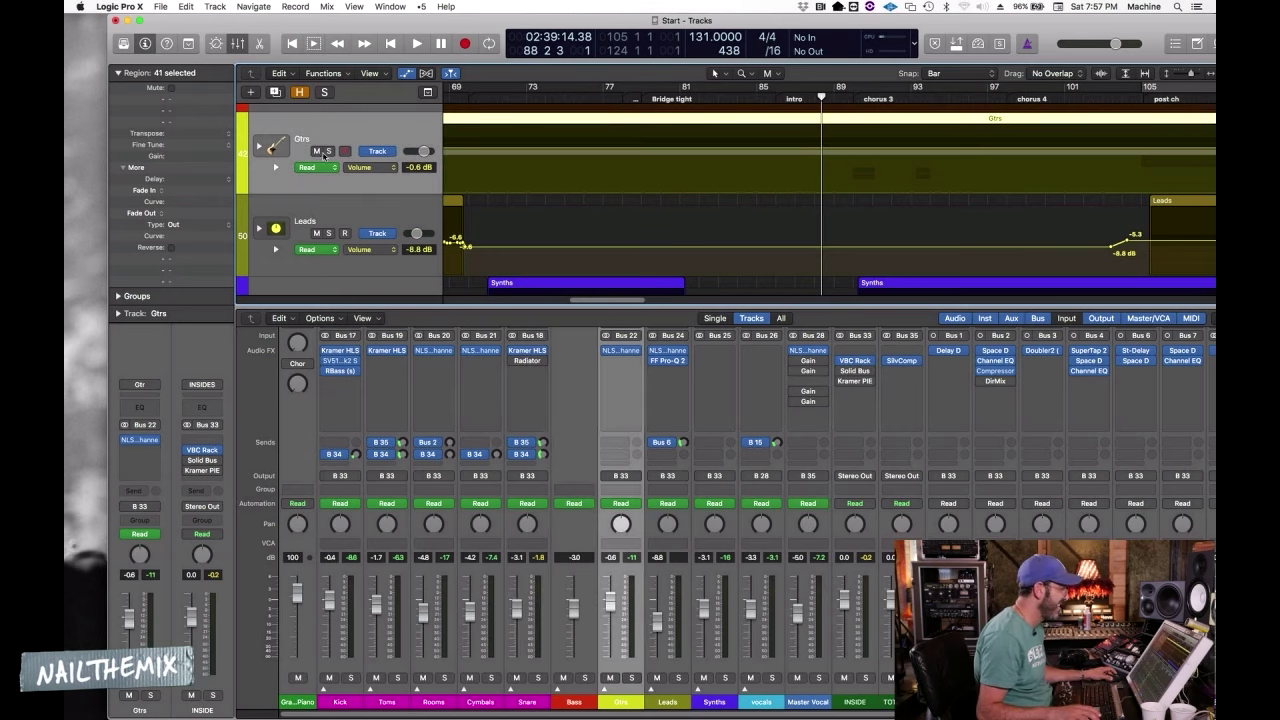
key("space")
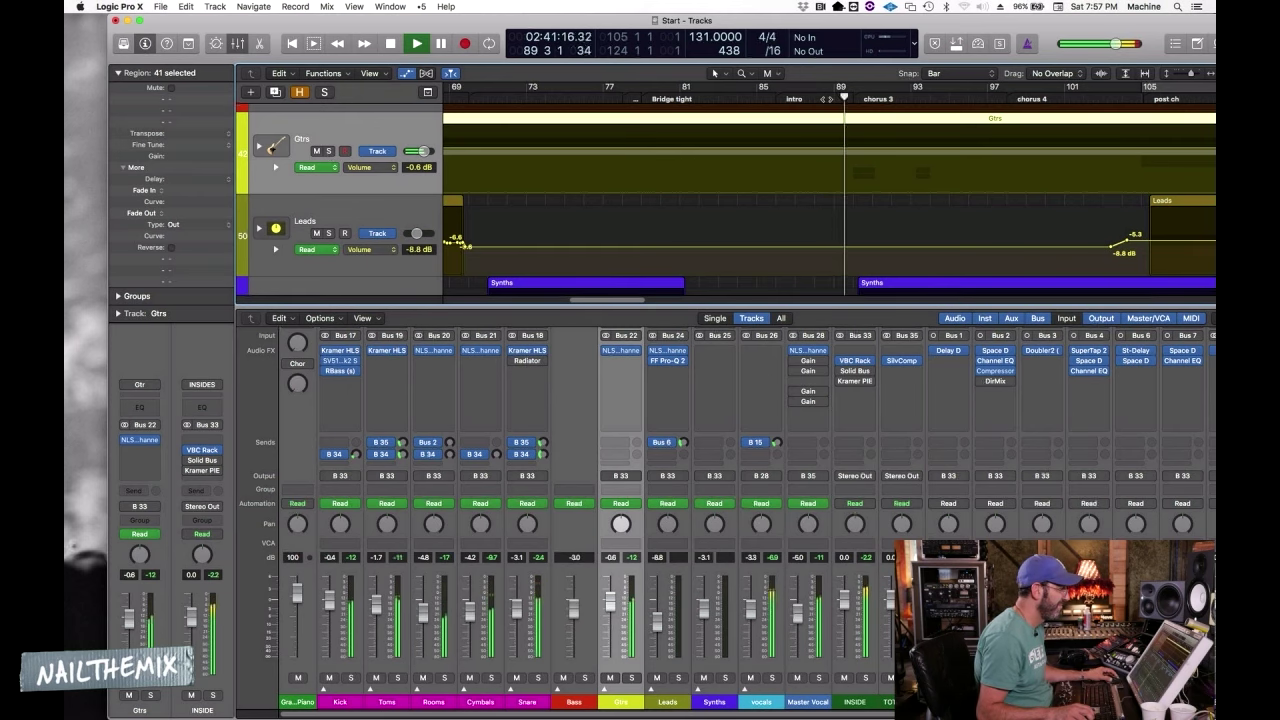
key("comma")
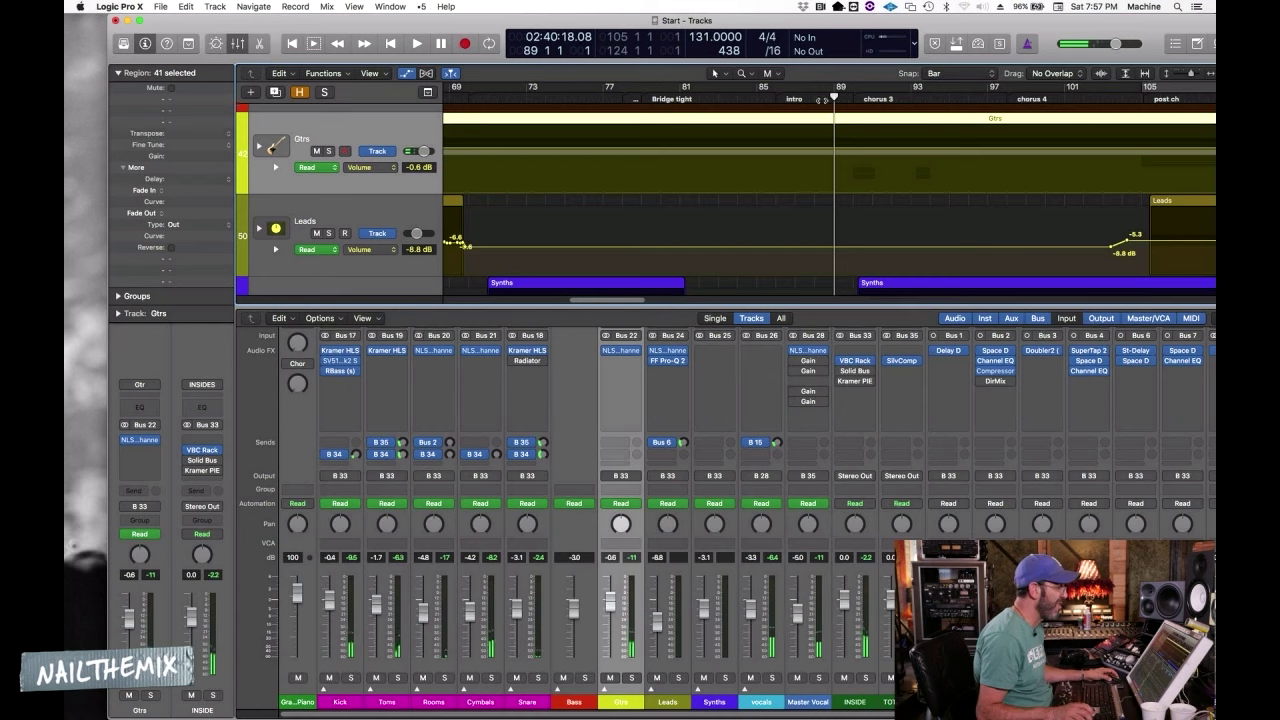
key("comma")
key("space")
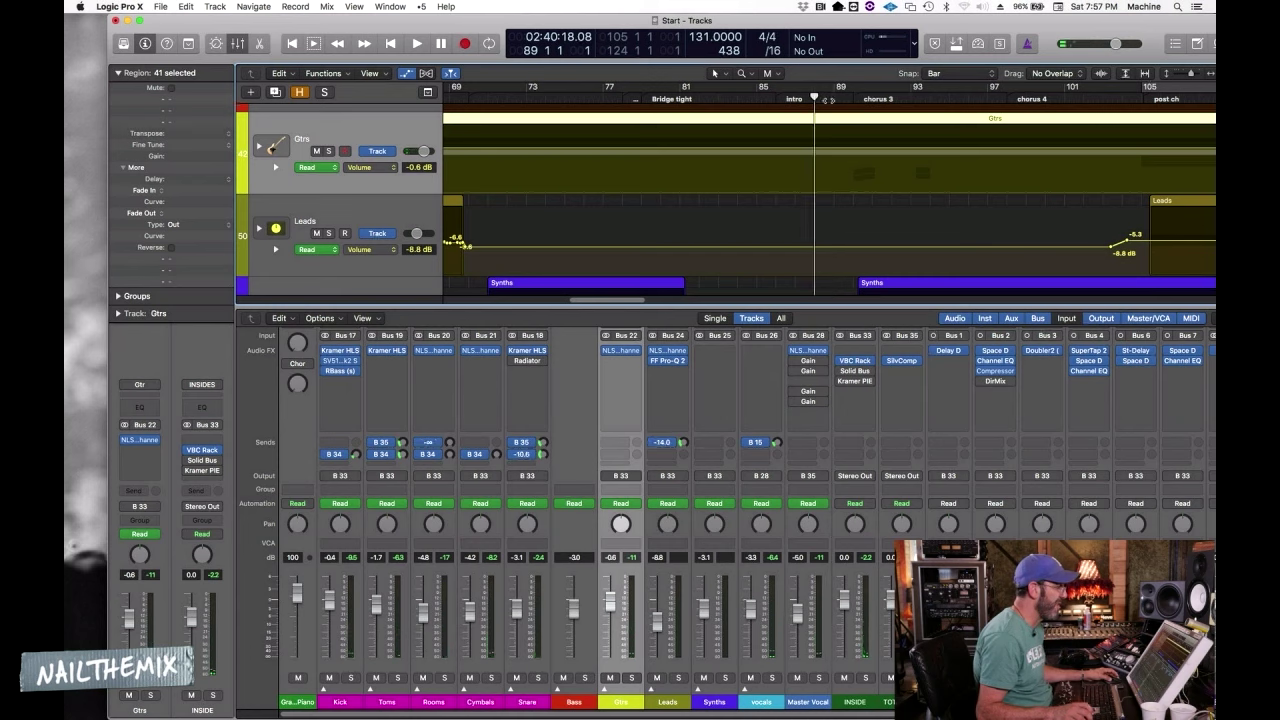
left_click_drag(845, 95, 874, 96)
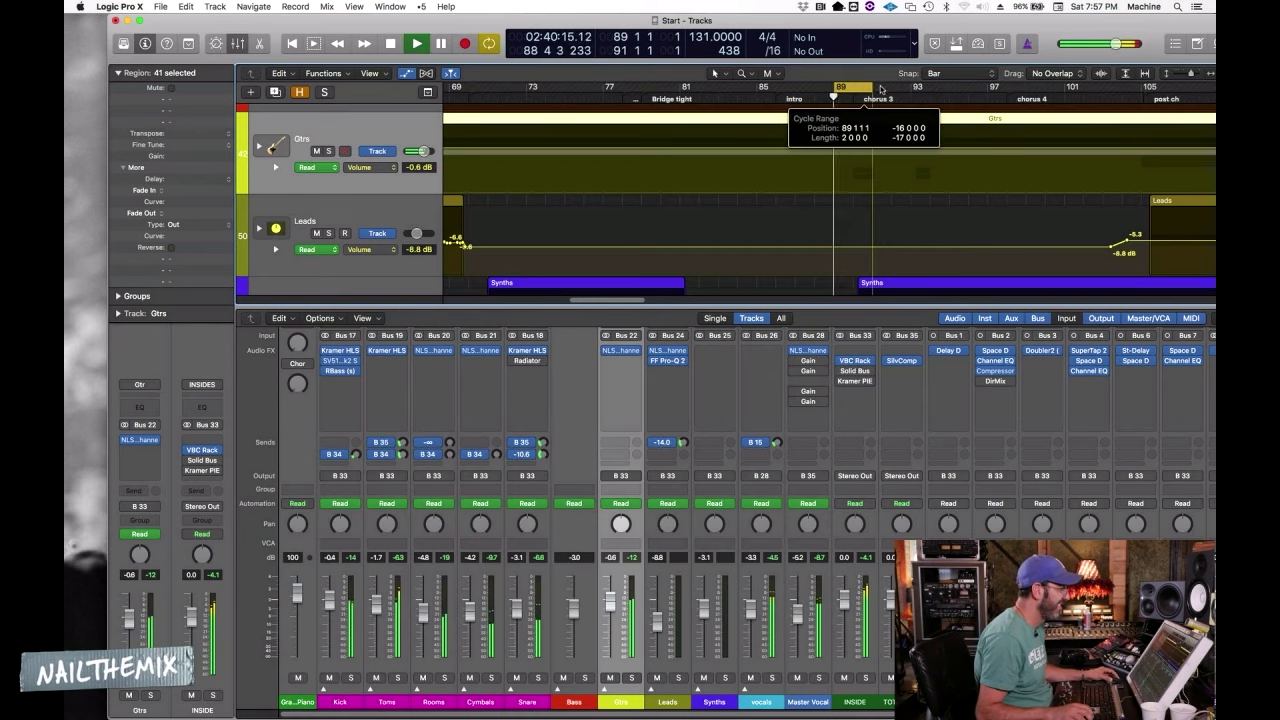
key("space")
left_click(365, 133)
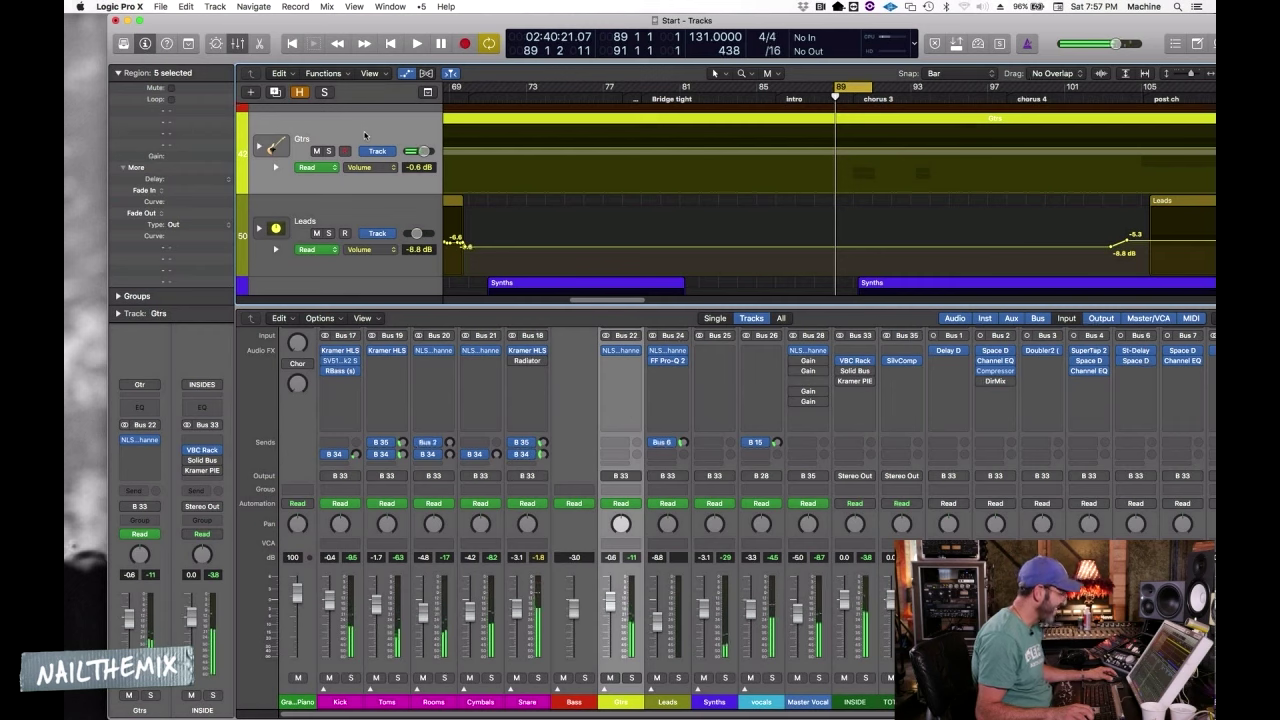
Add a send to Bus 35 (TOTAL OUT) on the Gtrs channel and turn off the cycle range
left_click(616, 446)
mouse_move(625, 494)
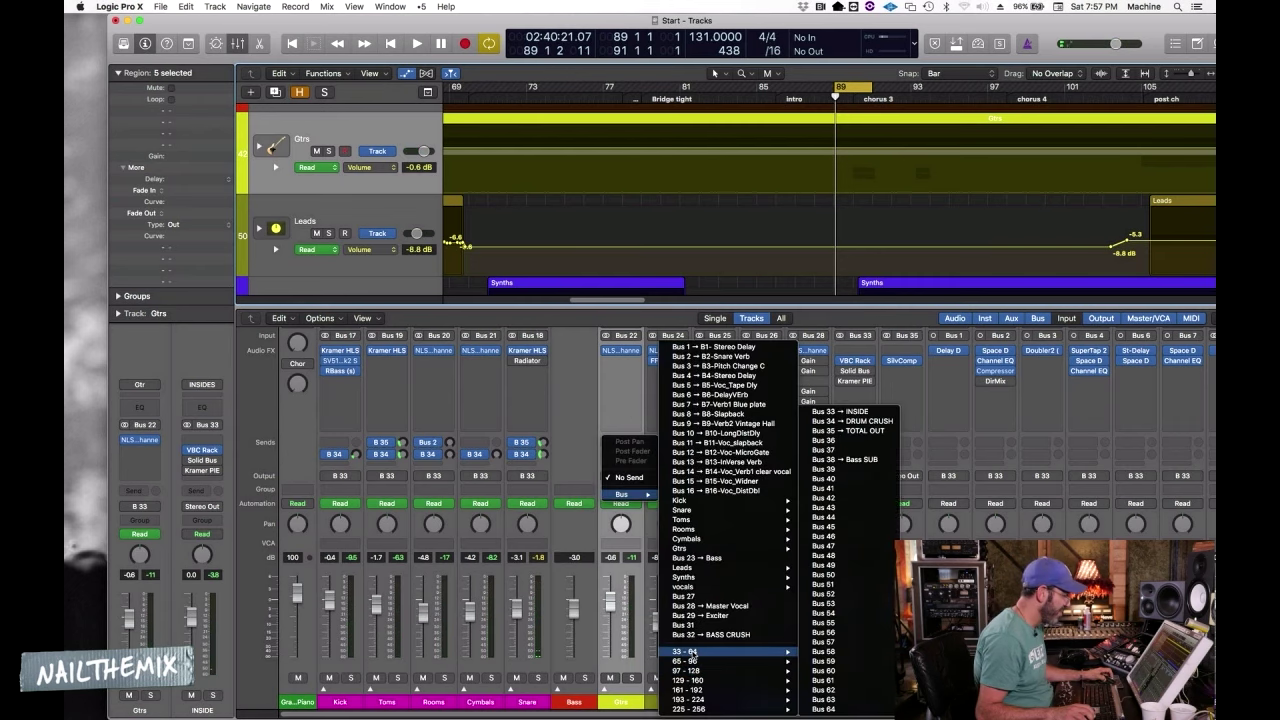
left_click(729, 614)
left_click(840, 87)
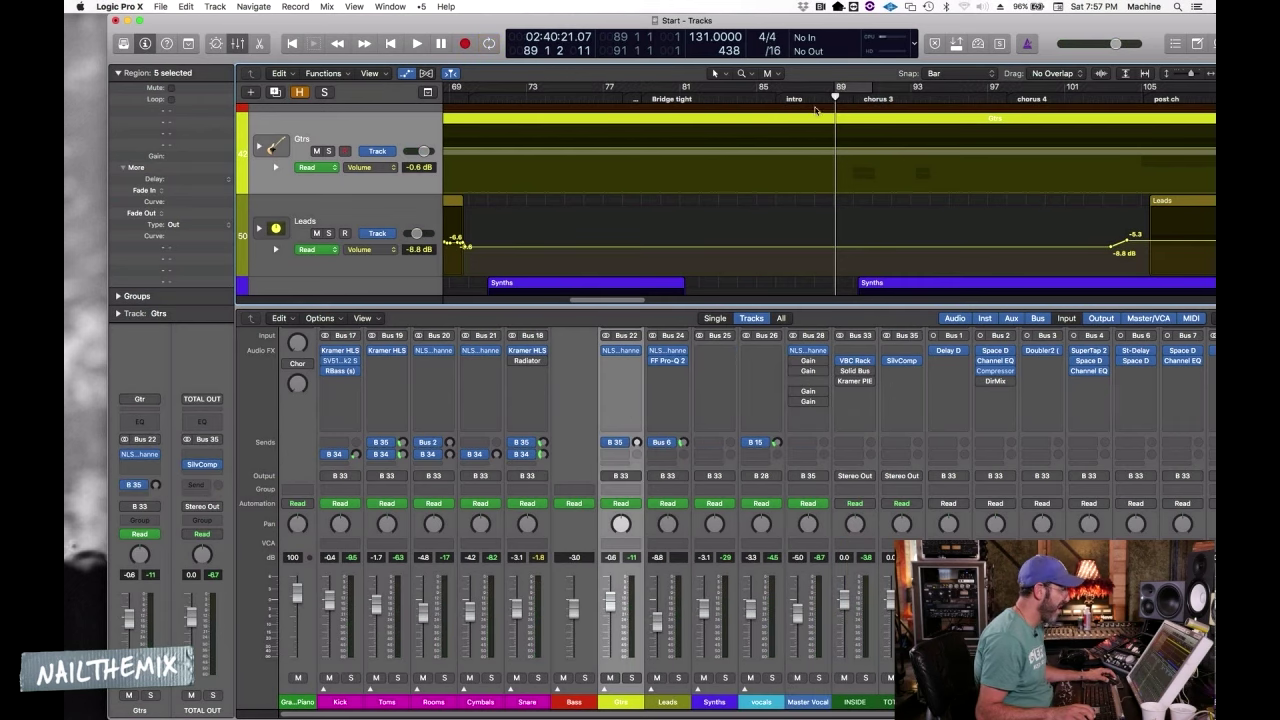
Record a Touch-mode ride of the Gtrs send to TOTAL OUT from bar 88 into chorus 3, and return the track to Read
left_click(777, 100)
left_click(791, 117)
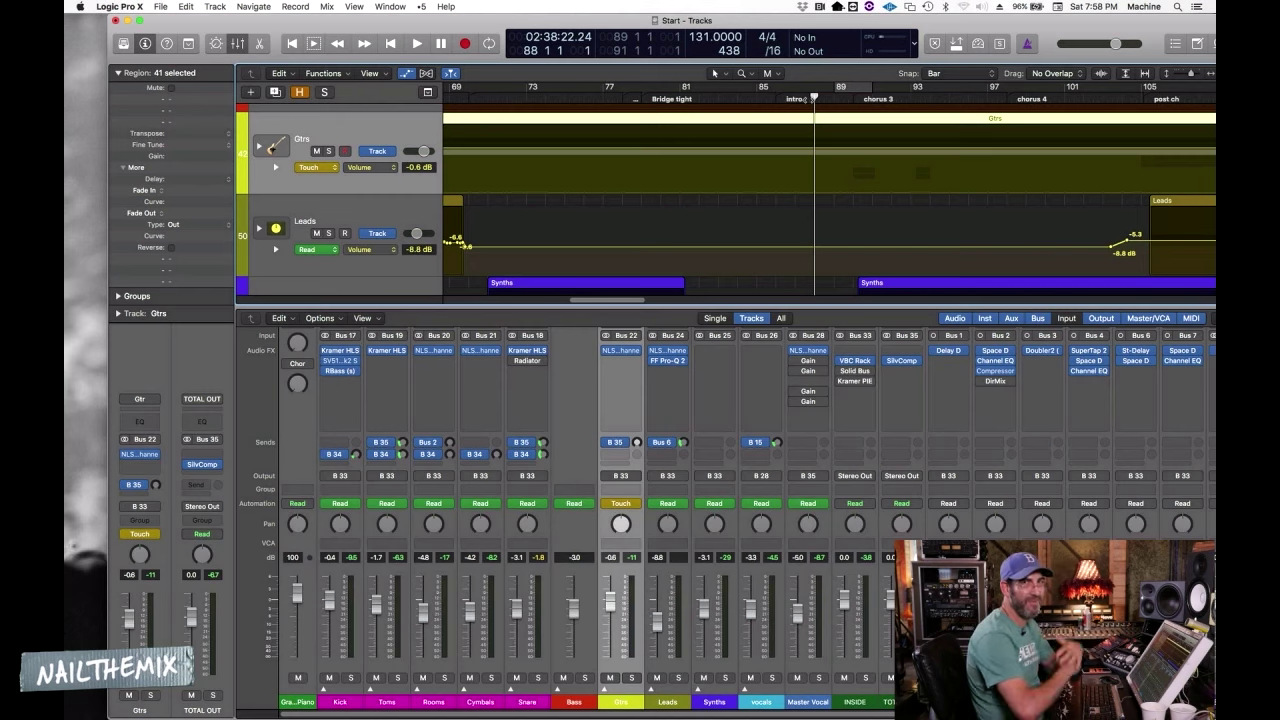
key("space")
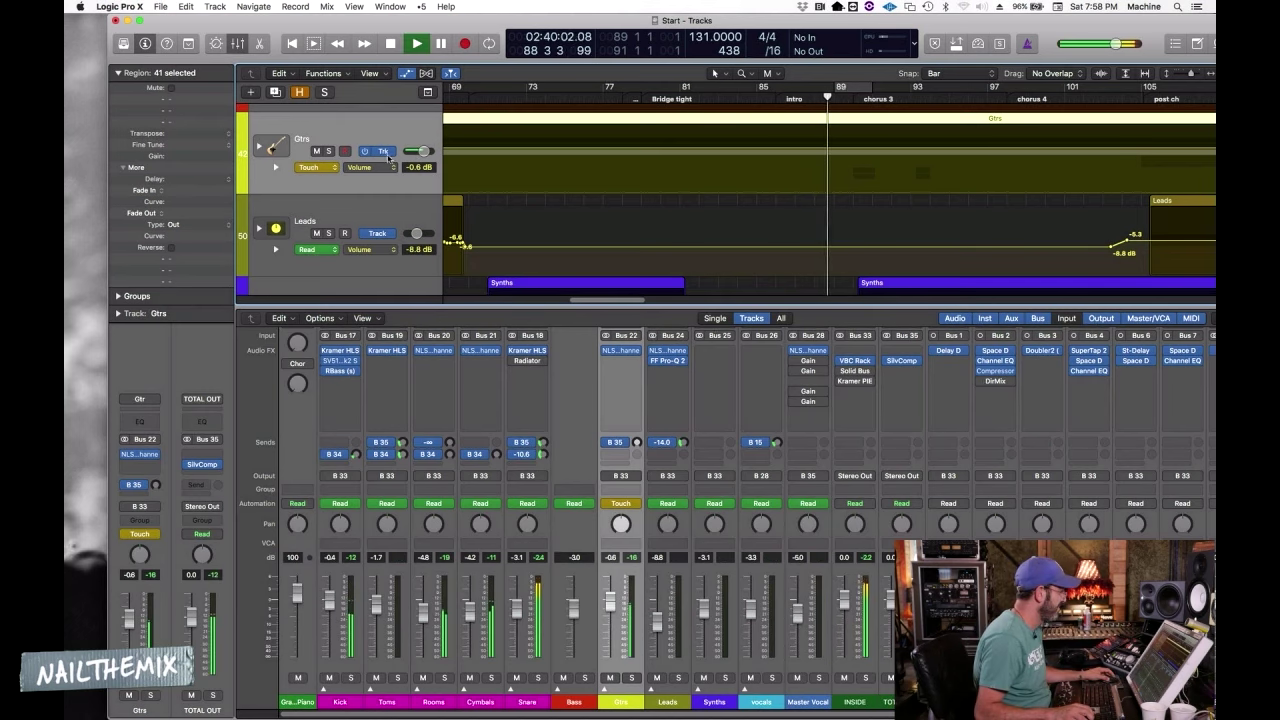
key("comma")
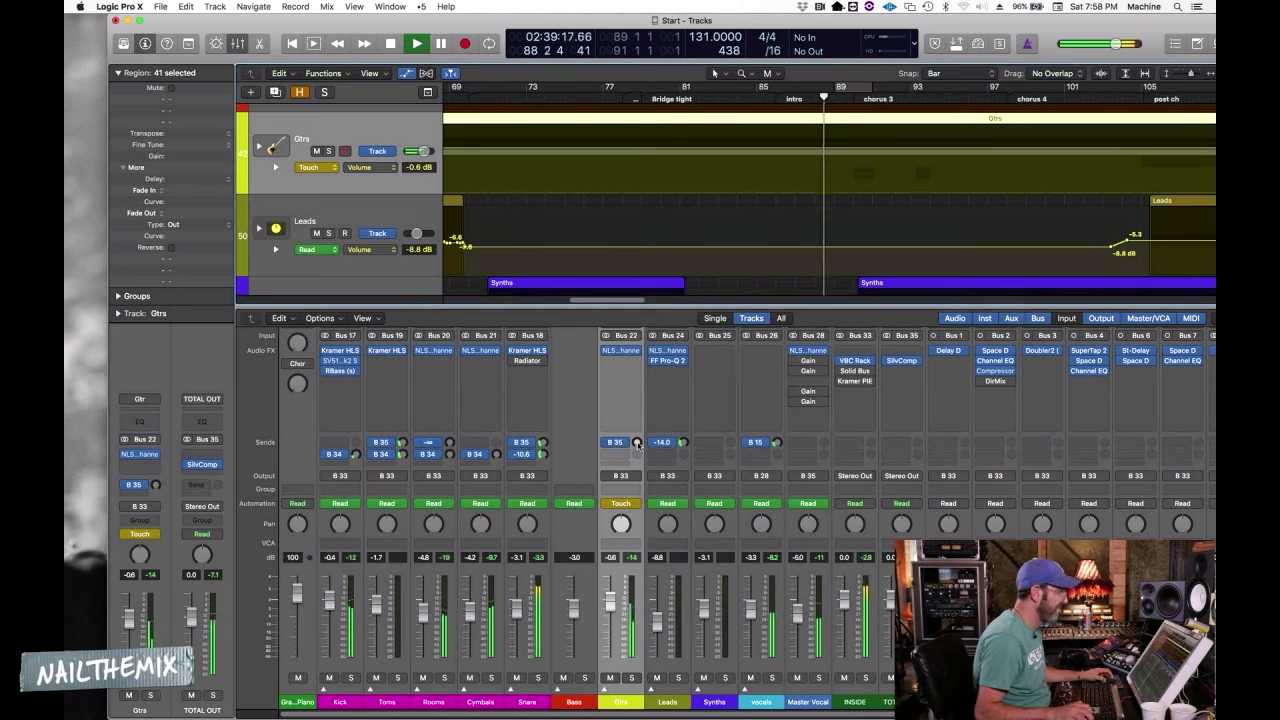
left_click_drag(637, 443, 637, 447)
key("space")
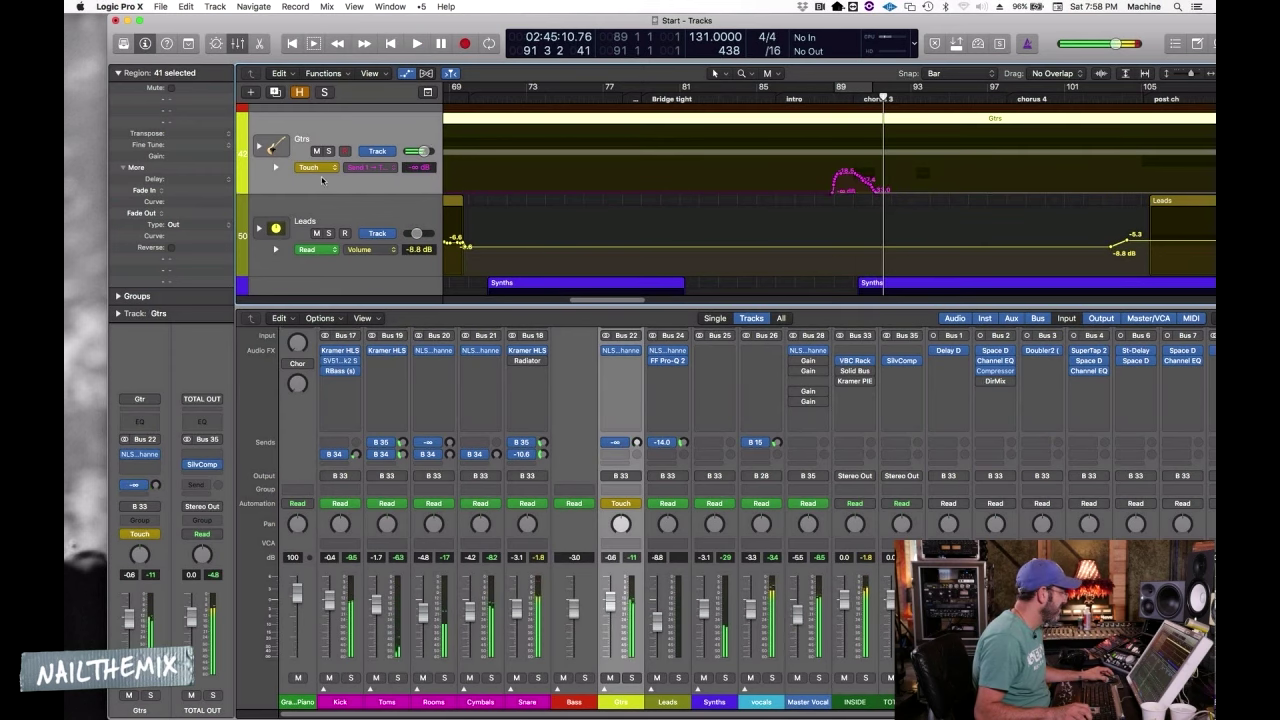
left_click(316, 167)
left_click(310, 156)
Play the transition and flatten the start of the Gtrs send automation to a steady -15.6 dB from about bar 89 to bar 90
key("super+Down")
key("super+Down")
key("super+Right")
key("super+Right")
key("super+Right")
key("super+Right")
key("super+Right")
key("space")
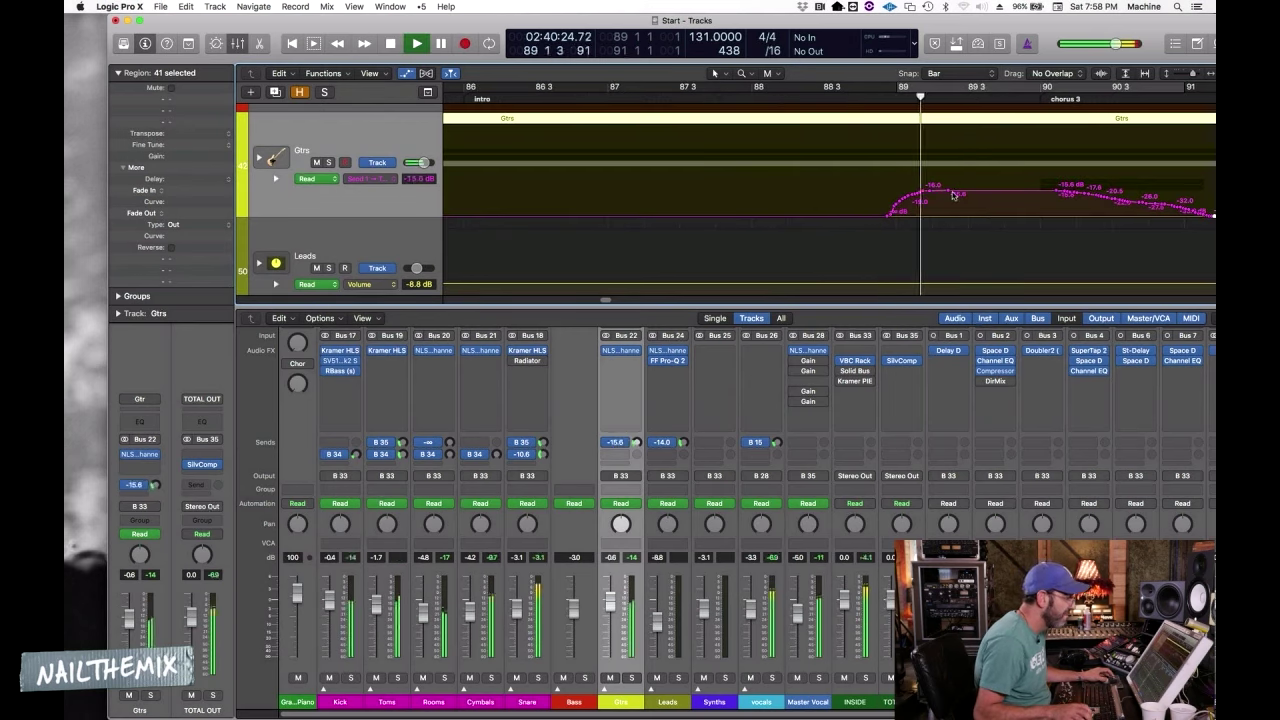
key("super+Left")
left_click(922, 190)
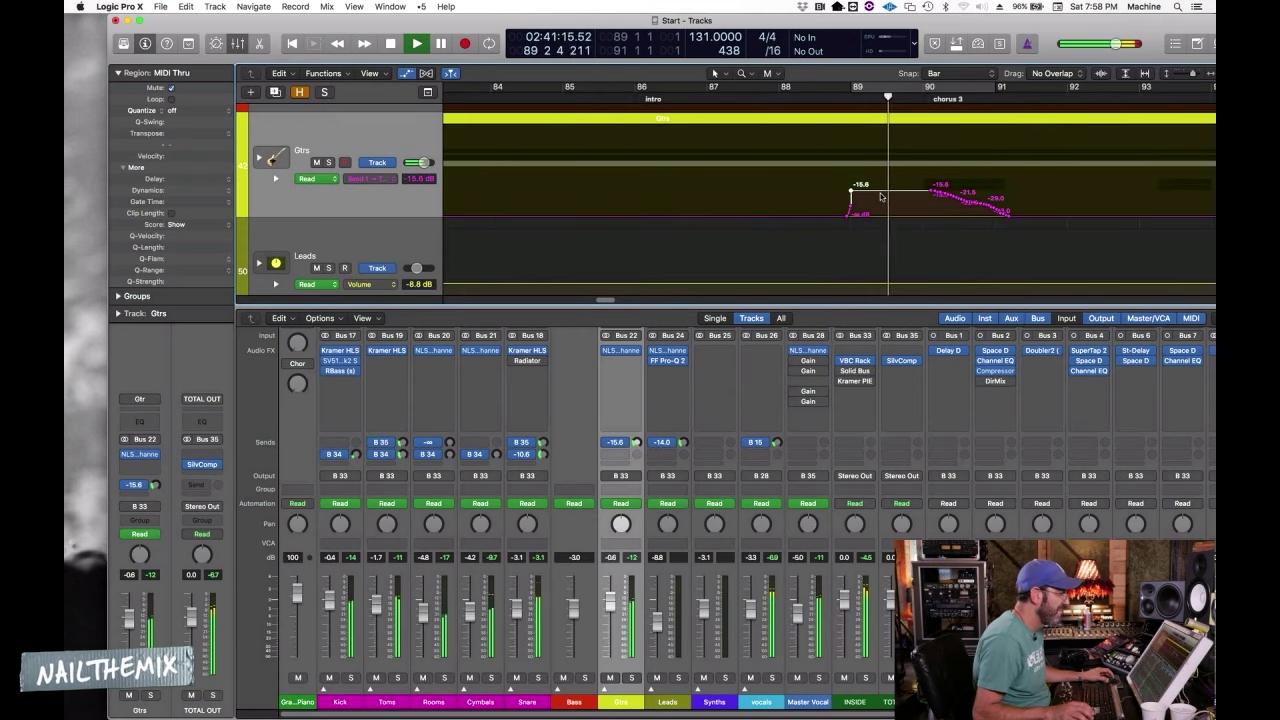
Try the flat Gtrs send section fully down and at -11.0 dB, replaying the transition from bar 88
left_click_drag(881, 196, 882, 291)
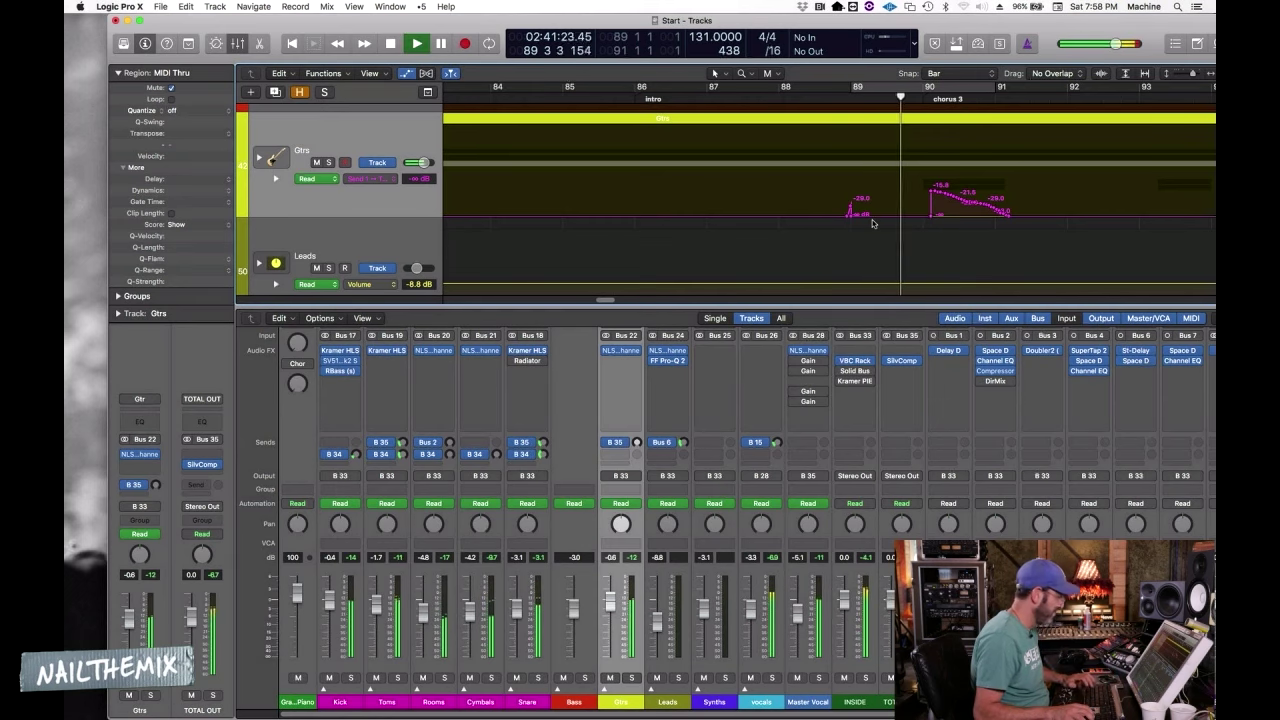
left_click_drag(870, 215, 869, 187)
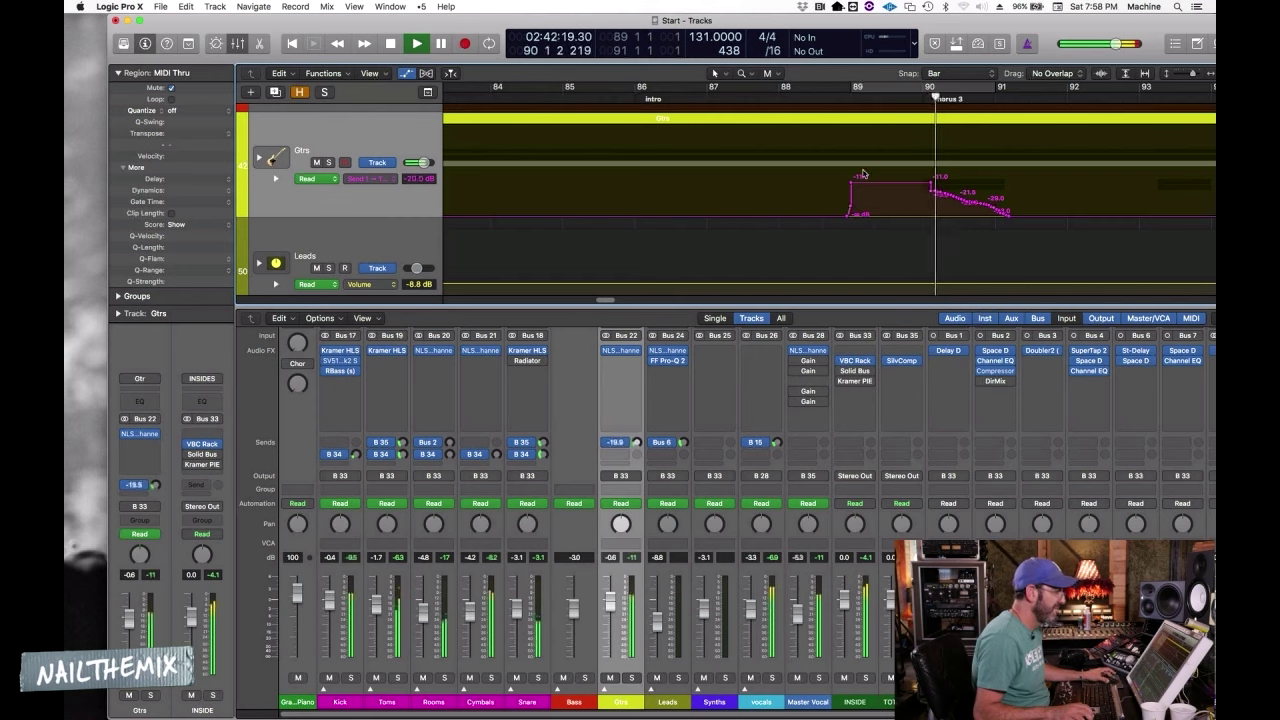
left_click(817, 100)
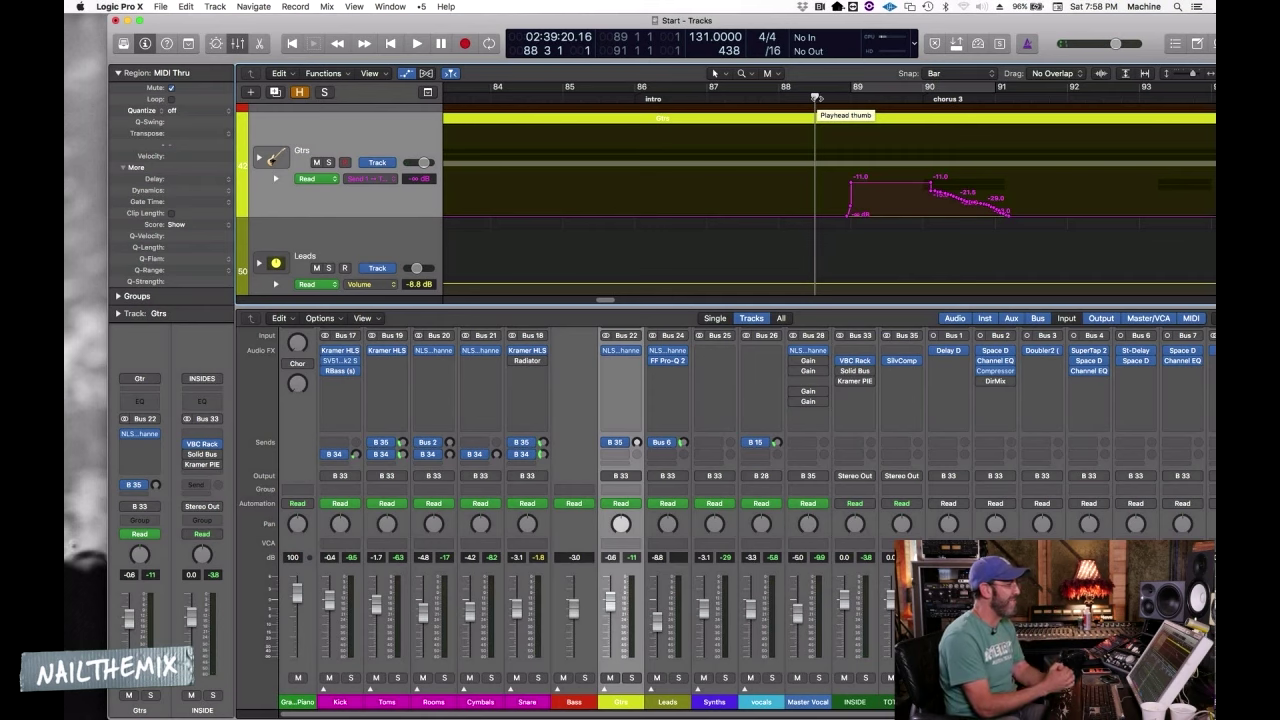
key("space")
Set the flat section of the Gtrs send automation between bars 89 and 90 to -16.9 dB
left_click_drag(874, 184, 874, 196)
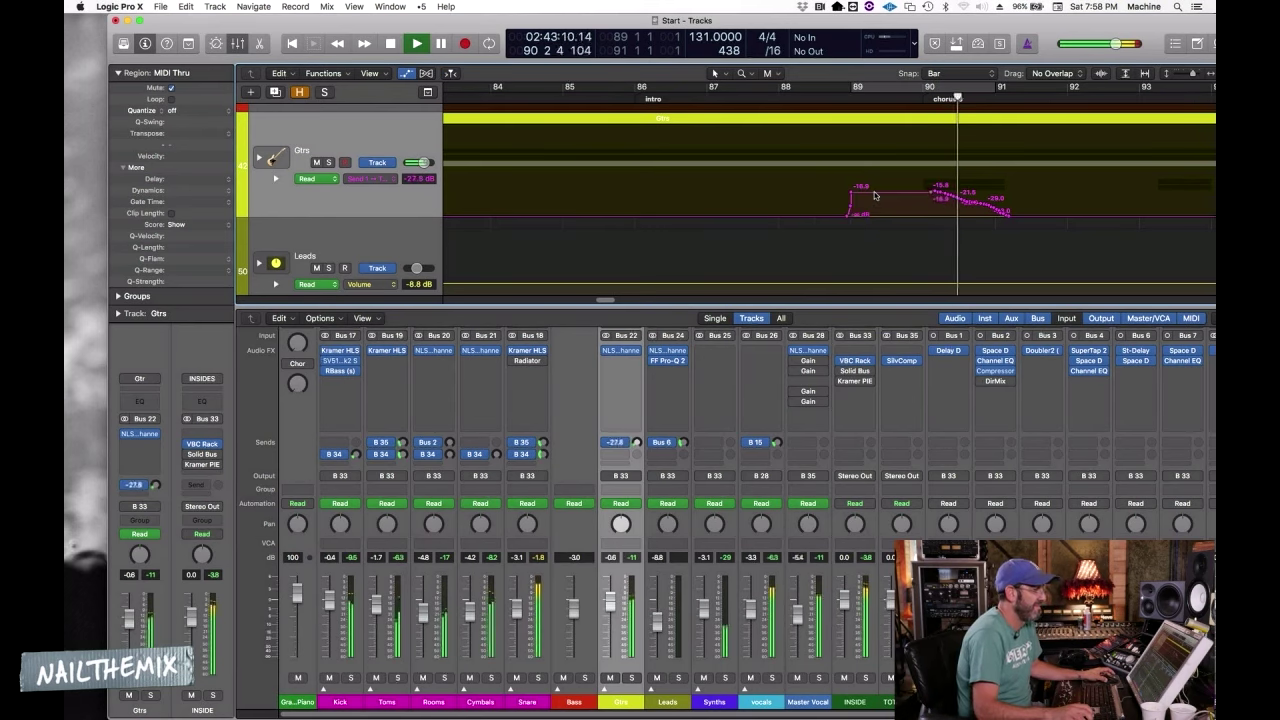
key("super+Left")
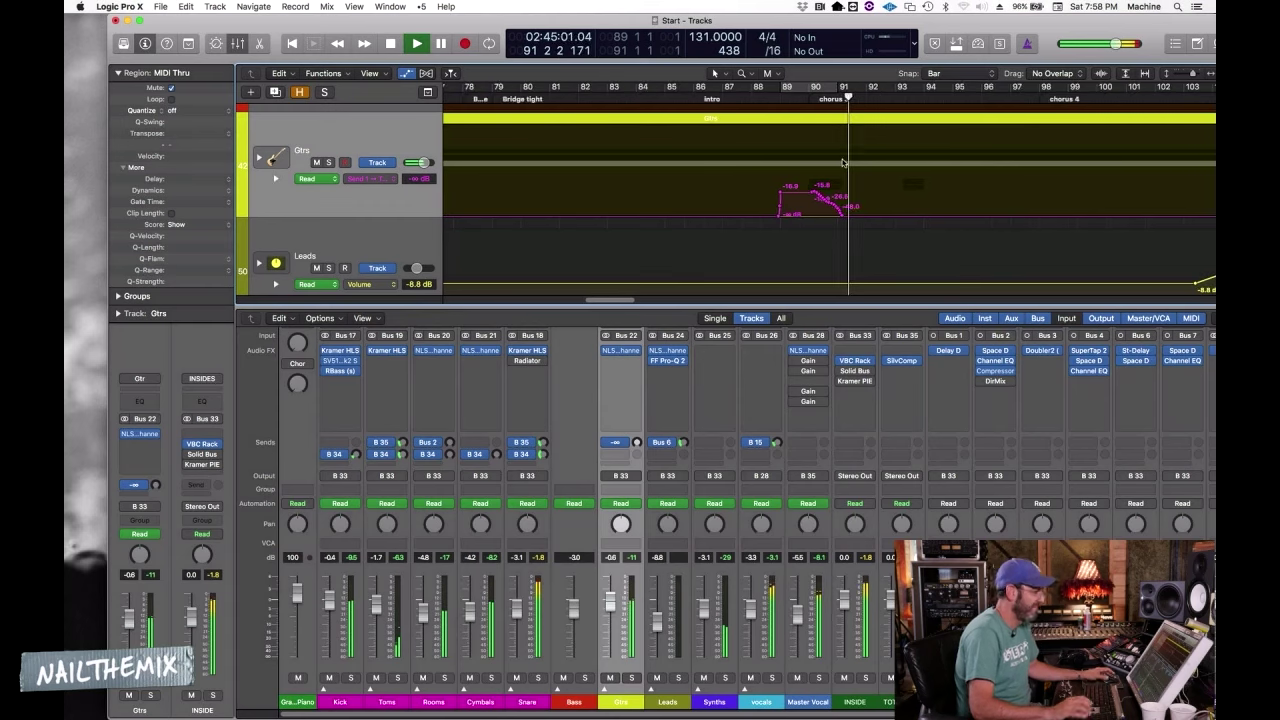
key("space")
Play the mix from bar 88 into chorus 3 and check the VBC Rack compressors on the INSIDE bus
key("super+Left")
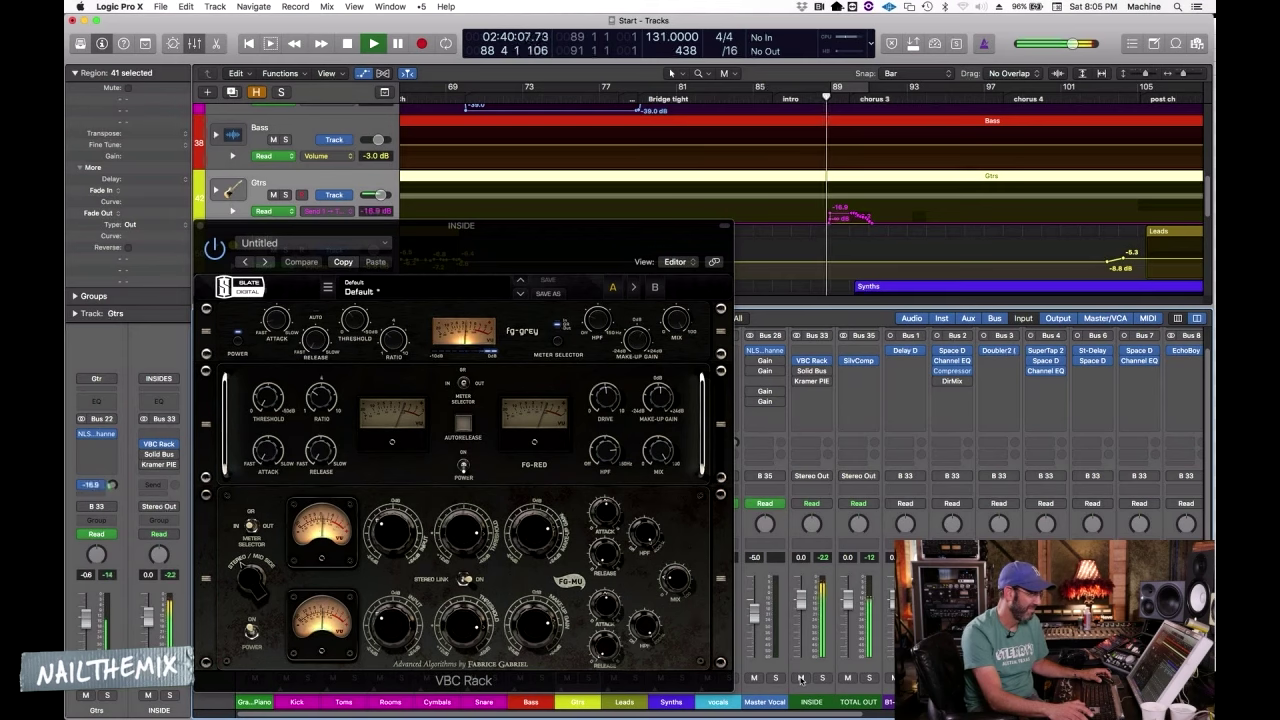
left_click(826, 234)
key("super+Right")
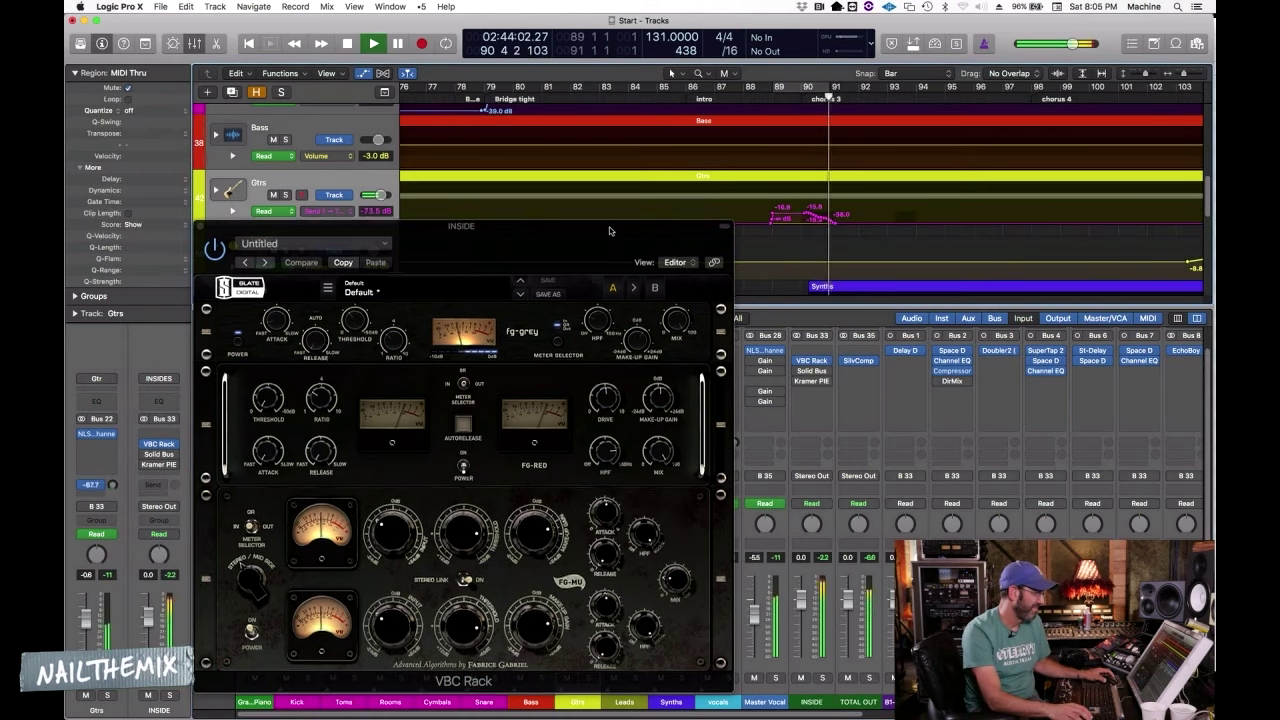